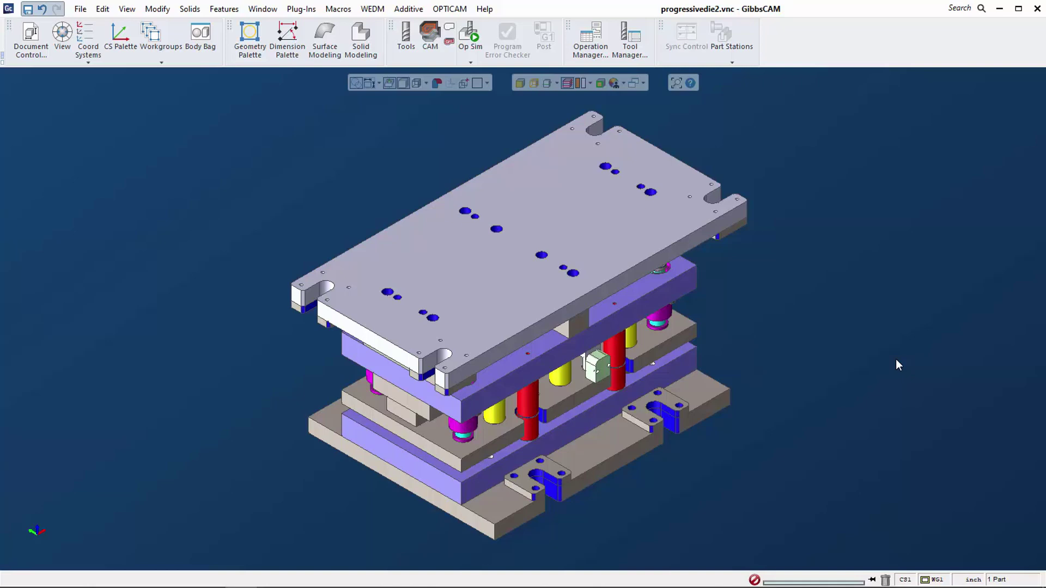
Select every solid in the die set with Ctrl+A.
key("ctrl+a")
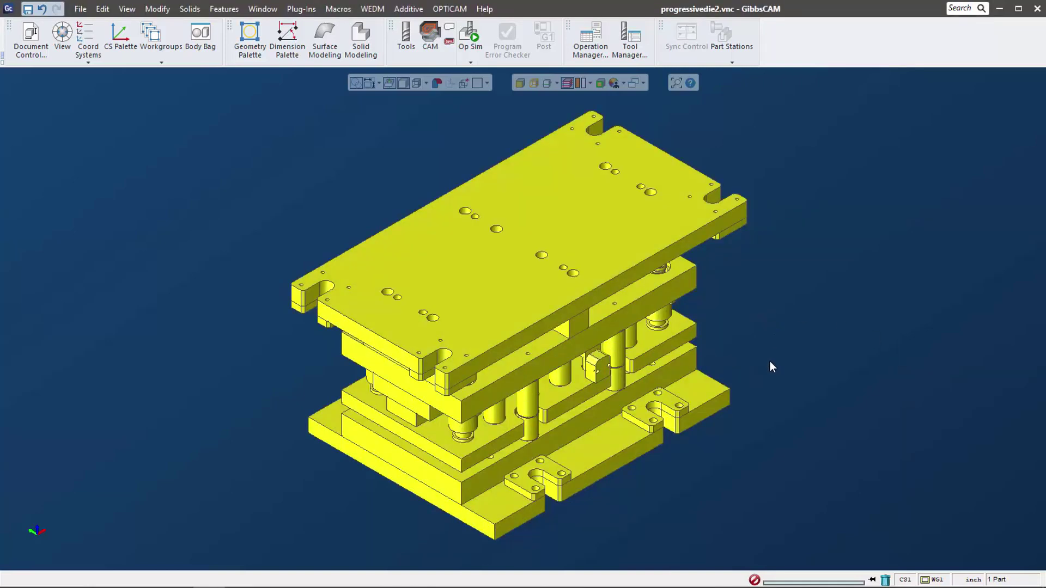
Deselect the middle die plate and move the remaining selected solids into the Body Bag.
left_click(559, 402, "shift")
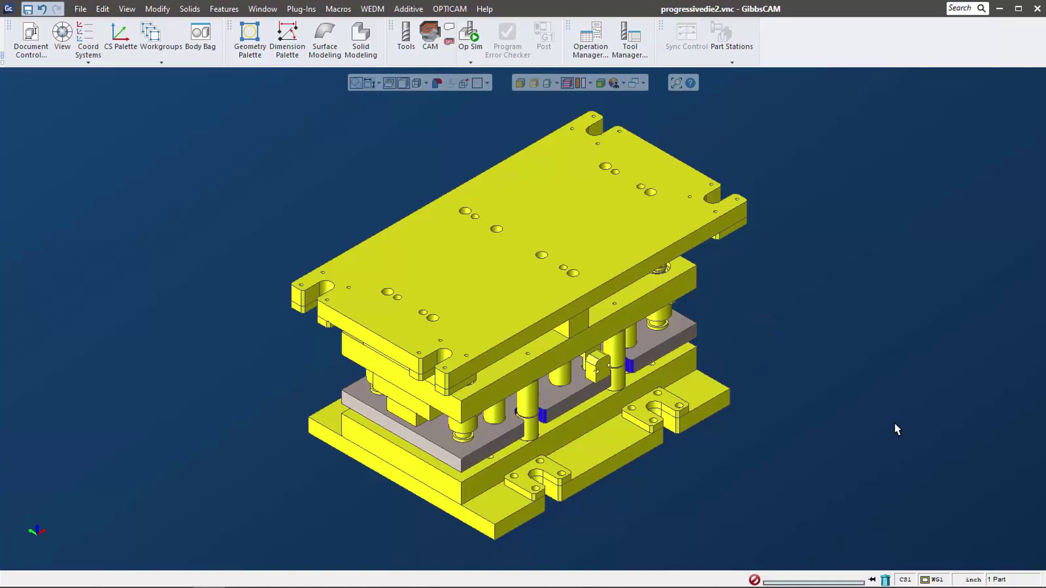
right_click(604, 235)
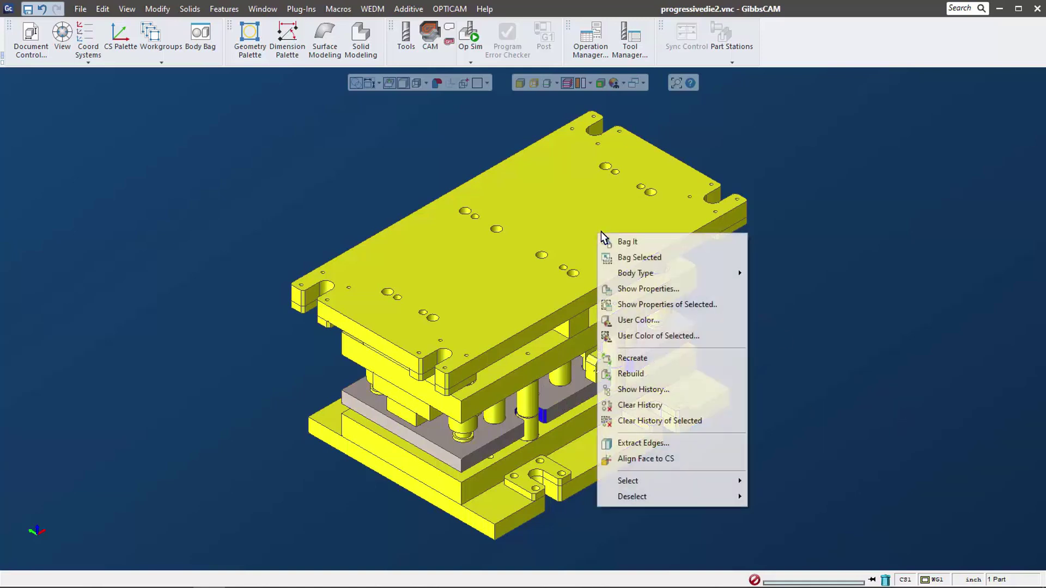
left_click(659, 258)
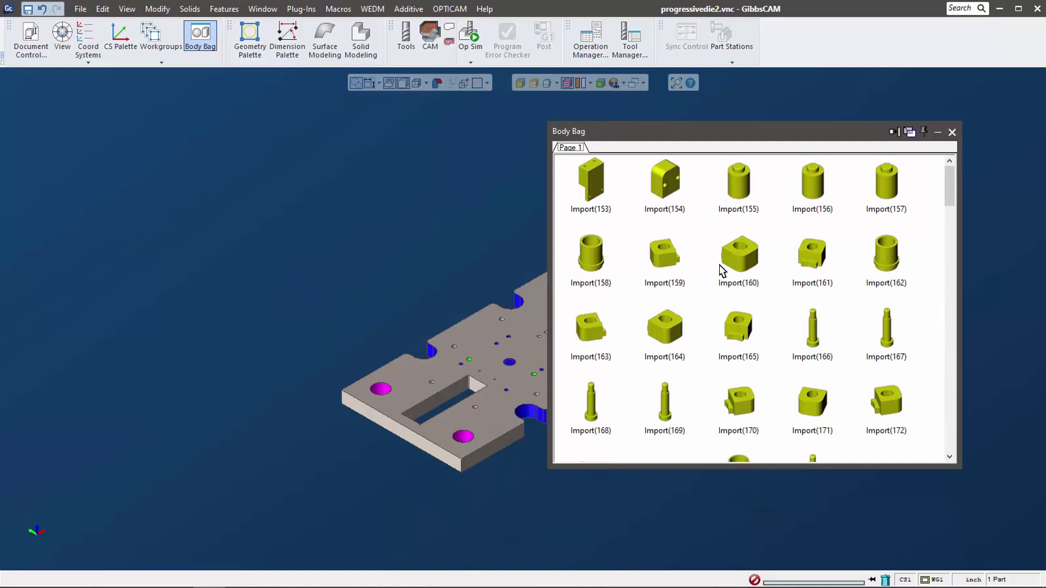
Set the Body Bag page background colour to cyan.
right_click(665, 146)
left_click(724, 235)
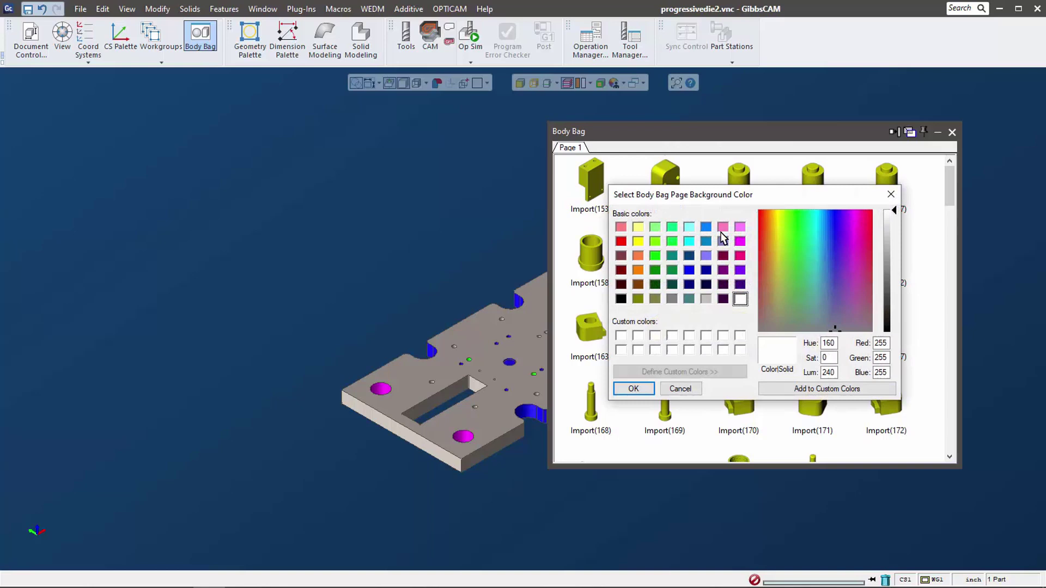
left_click(689, 241)
left_click(632, 389)
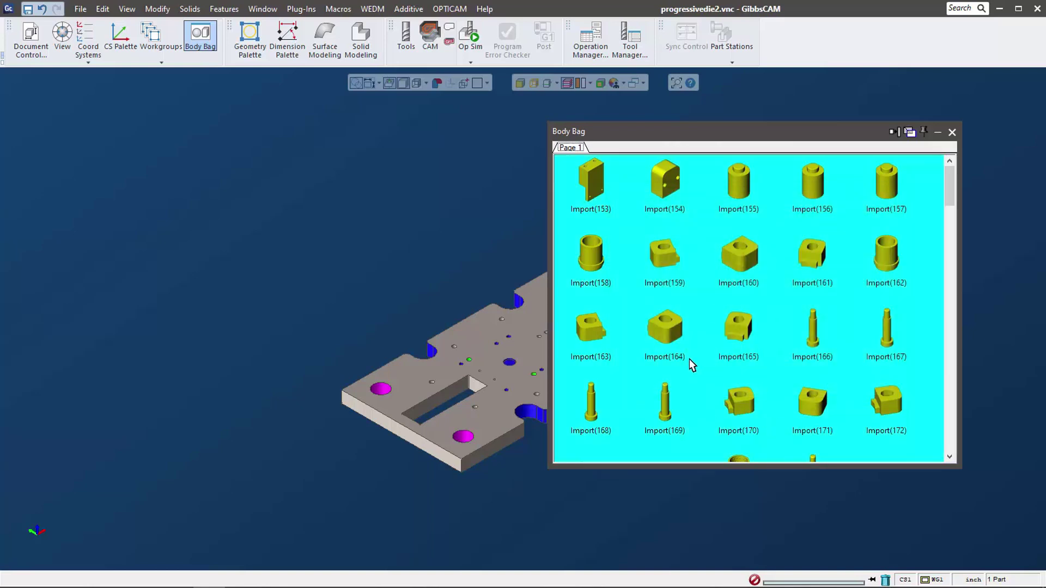
left_click(352, 282)
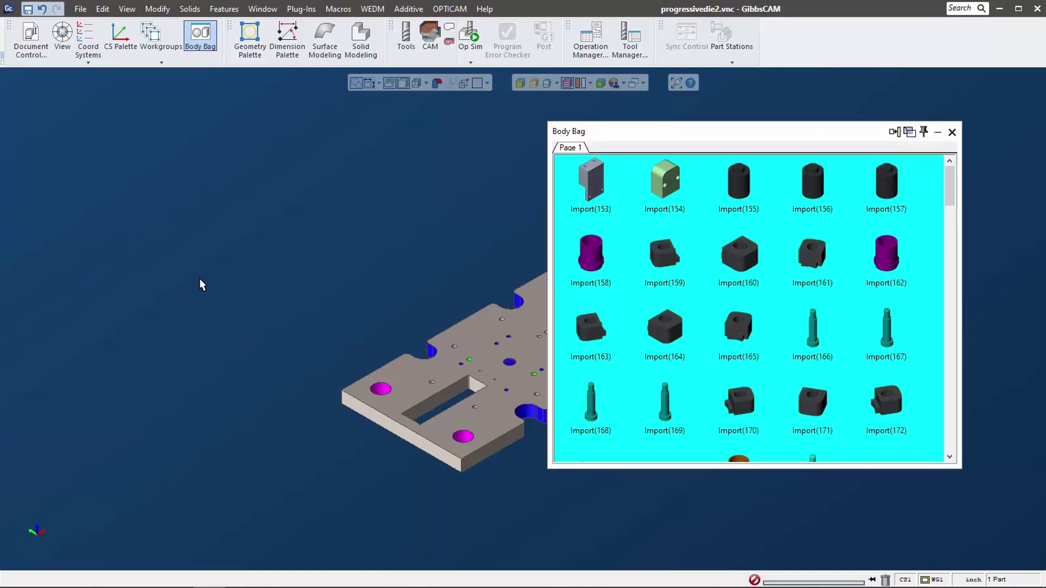
Move the Body Bag page tabs to the bottom, then back to the top.
right_click(643, 144)
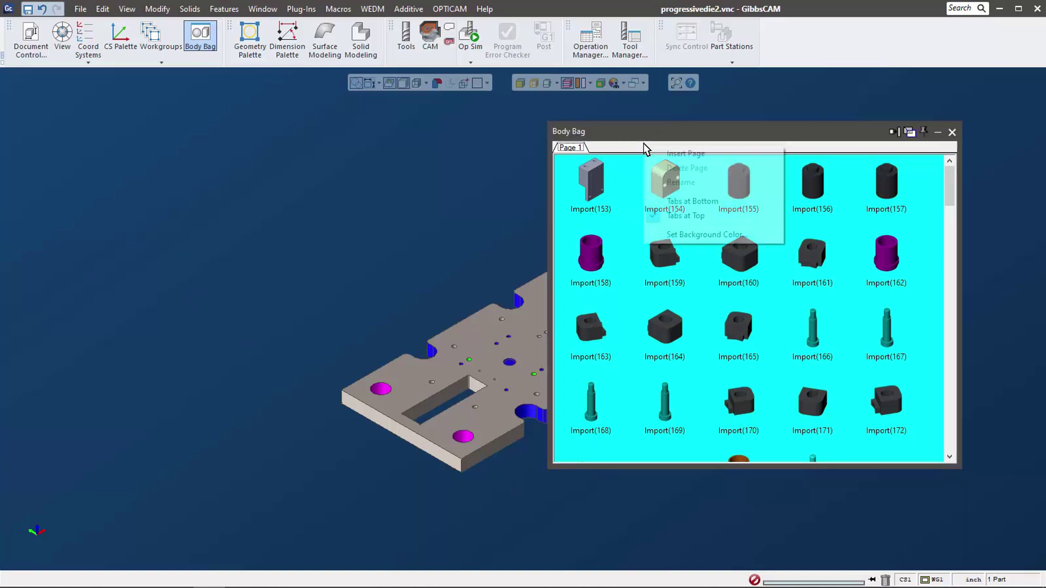
left_click(715, 201)
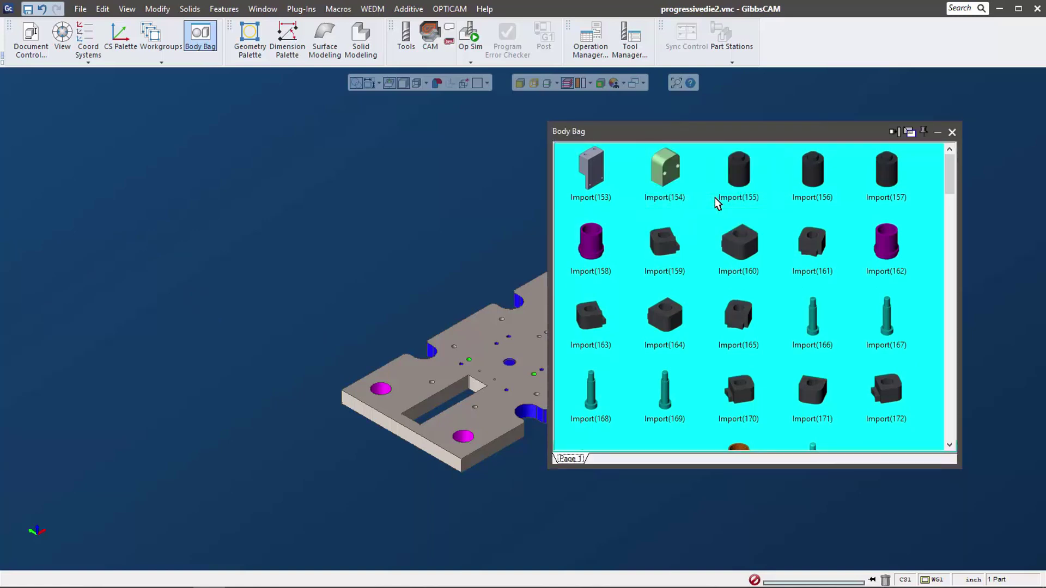
right_click(608, 464)
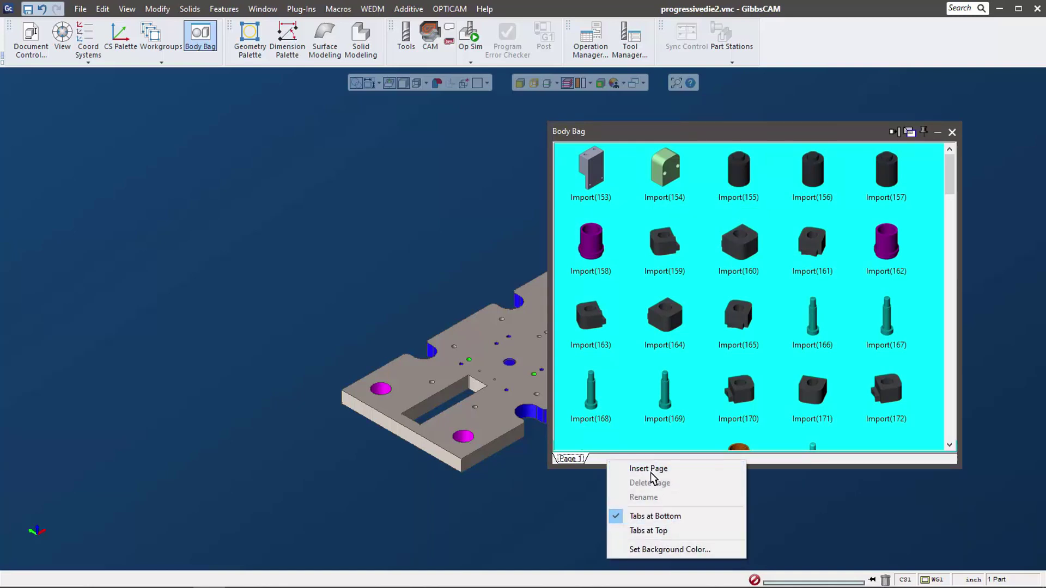
left_click(671, 531)
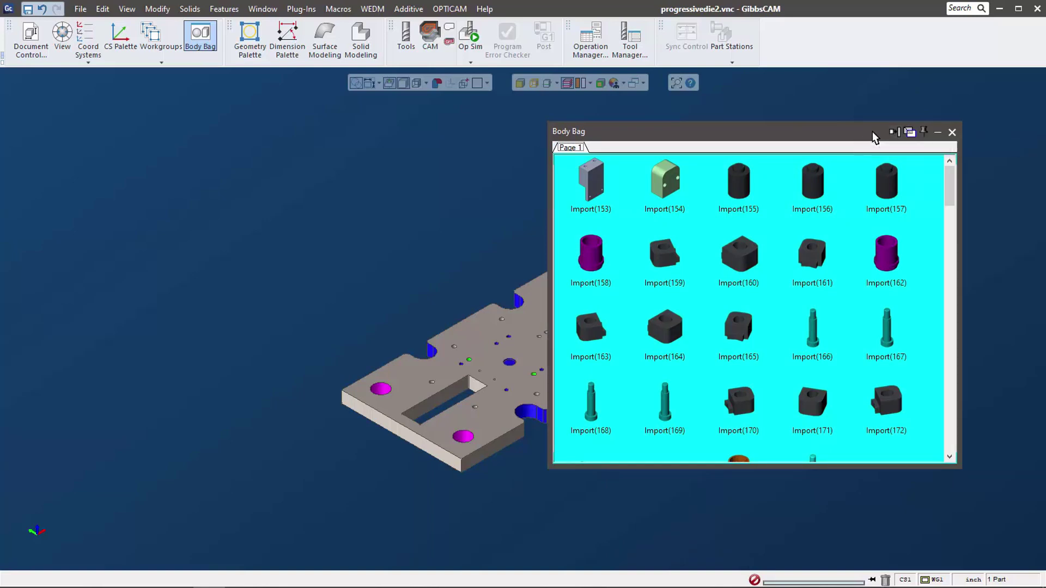
Dock the Body Bag on the right as a narrow one-column pane, then close and reopen it.
left_click_drag(807, 134, 788, 125)
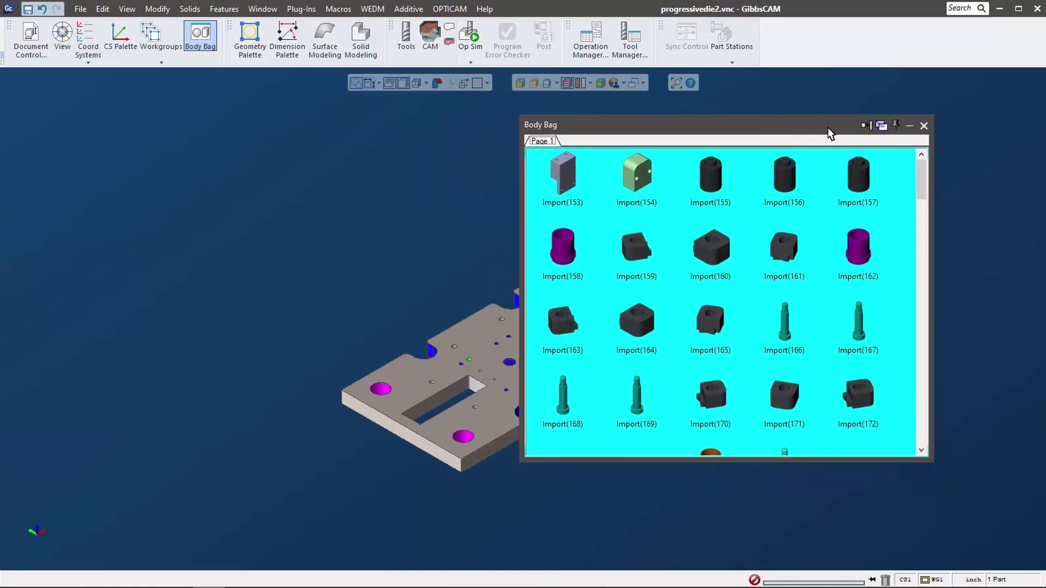
left_click(865, 125)
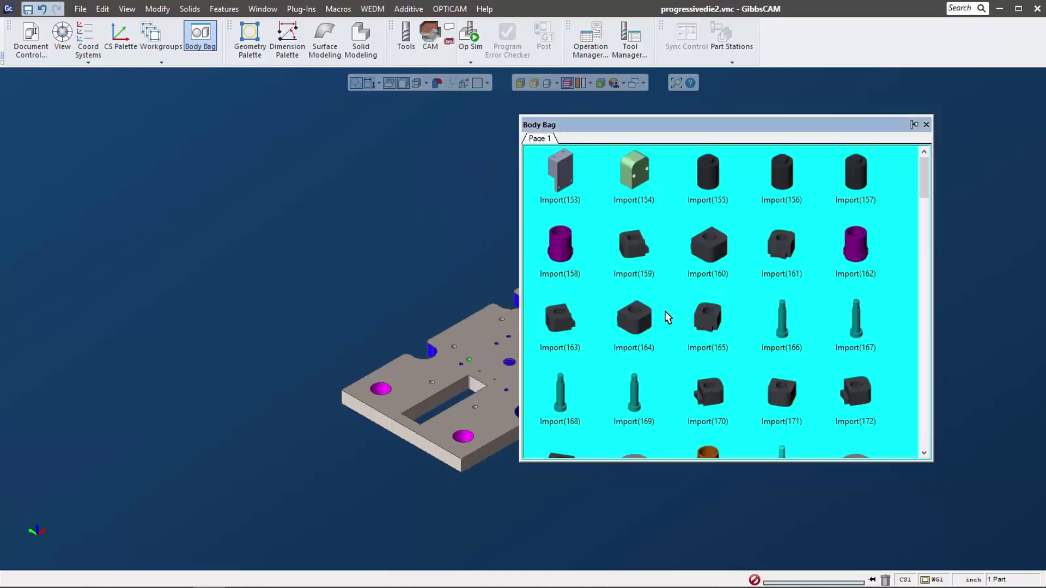
left_click_drag(623, 124, 1025, 319)
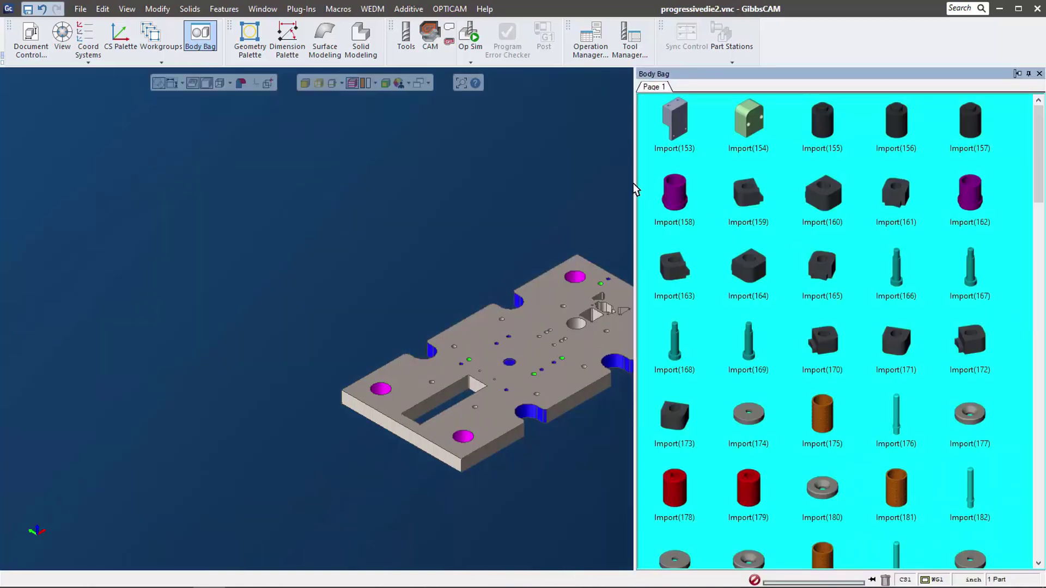
left_click_drag(634, 184, 885, 208)
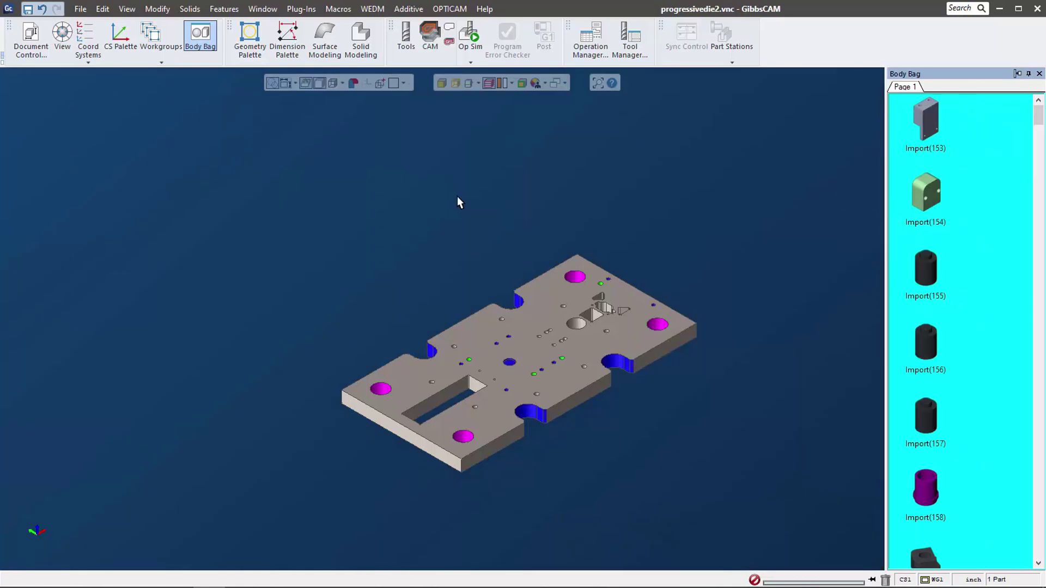
left_click(202, 40)
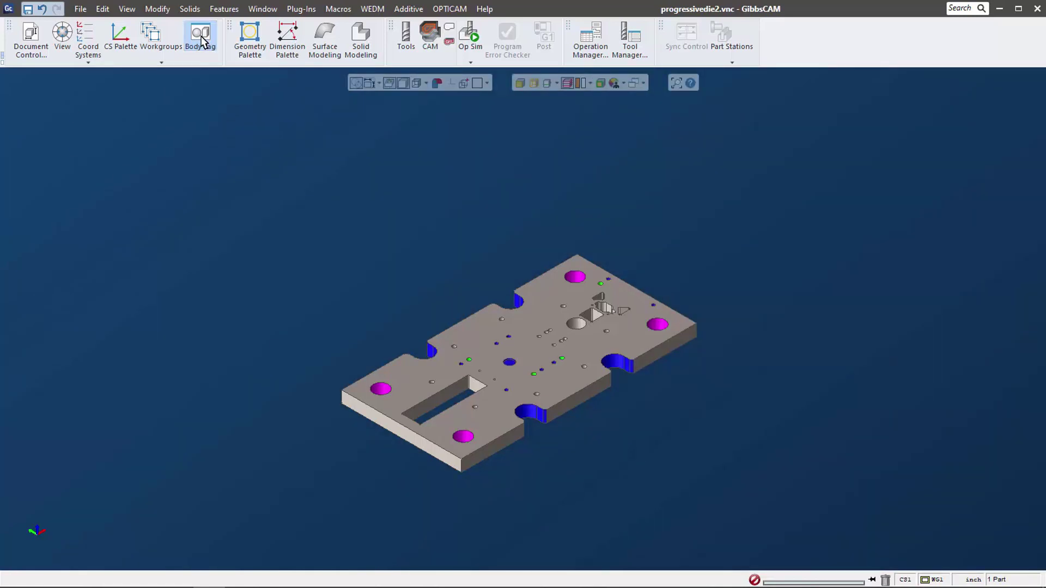
left_click(201, 38)
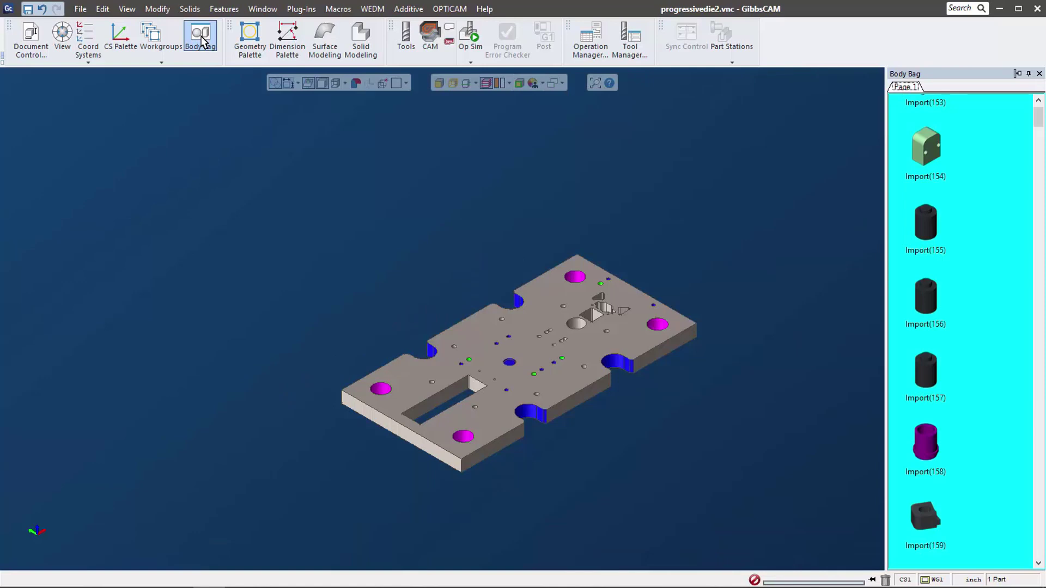
Dock the Workgroups list below the Body Bag.
left_click(144, 38)
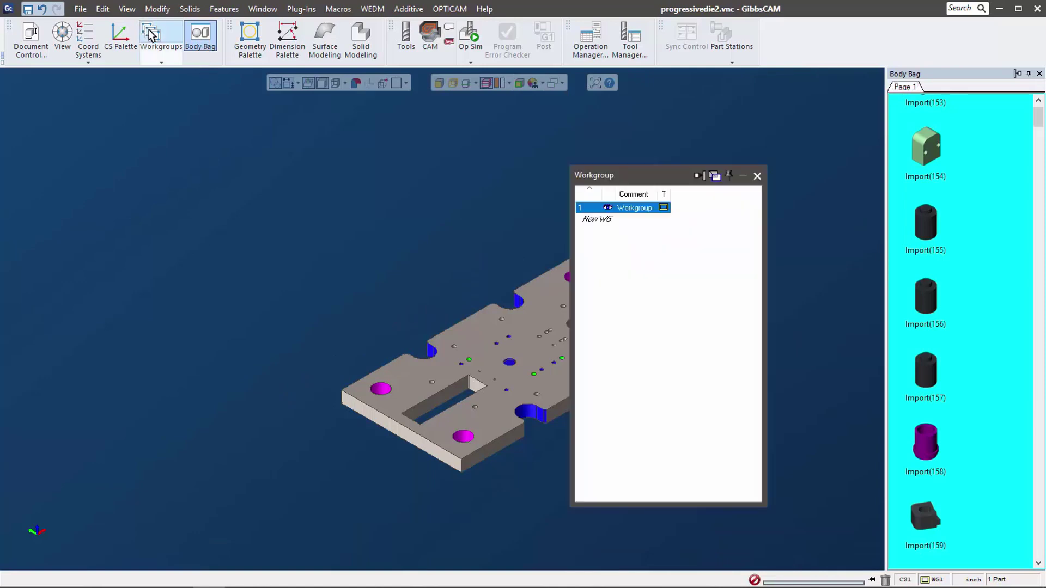
left_click(696, 176)
left_click_drag(680, 181, 994, 239)
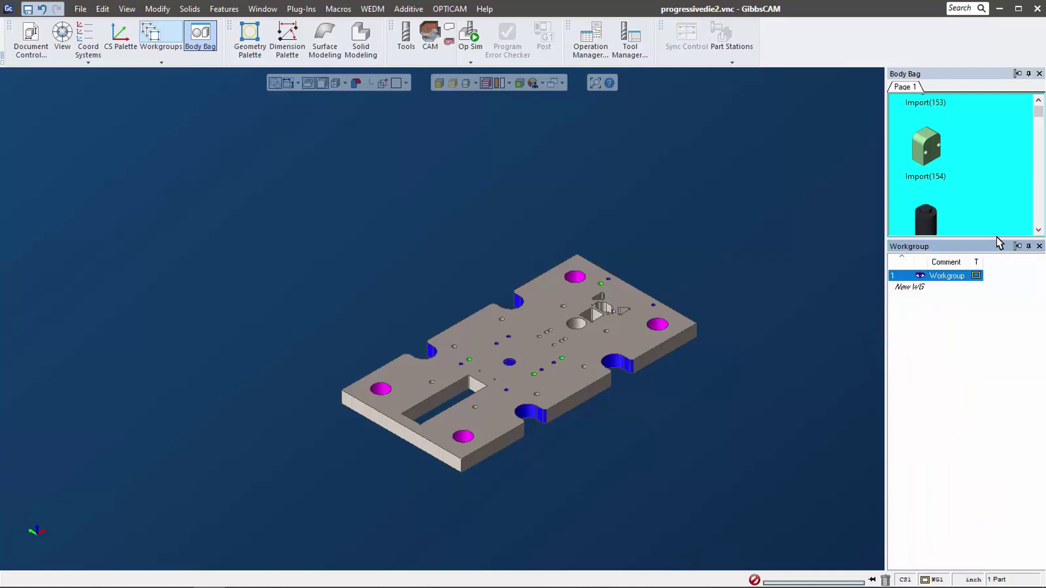
Group the Coordinate Systems panel with the Body Bag as tabs.
left_click(88, 37)
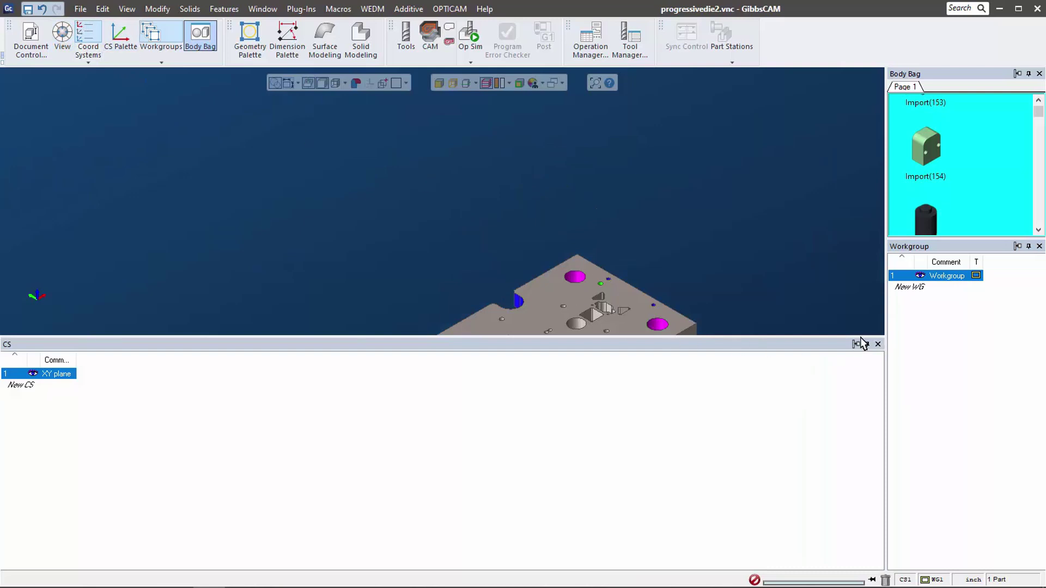
left_click(856, 344)
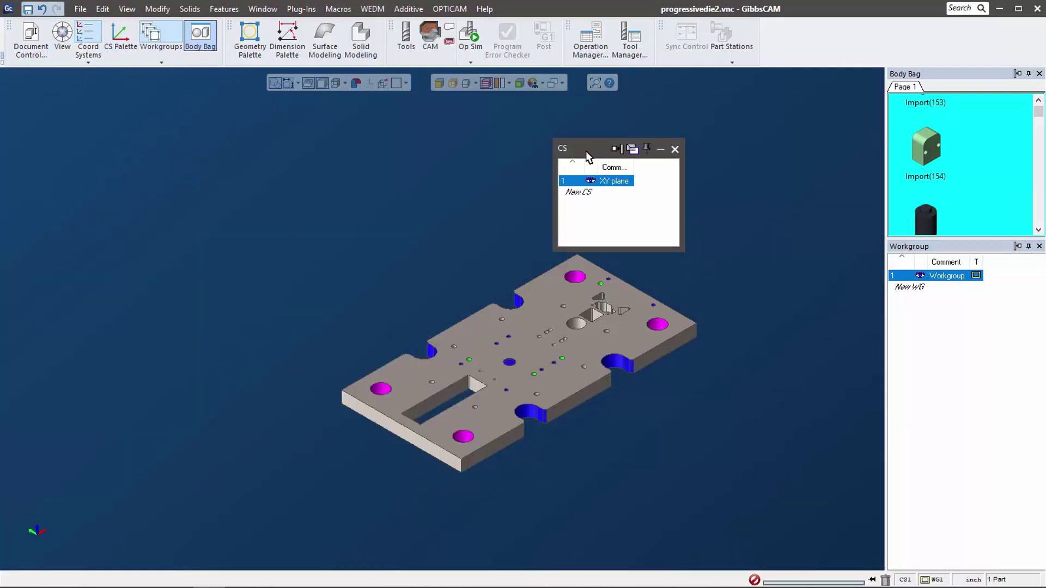
left_click_drag(586, 152, 963, 425)
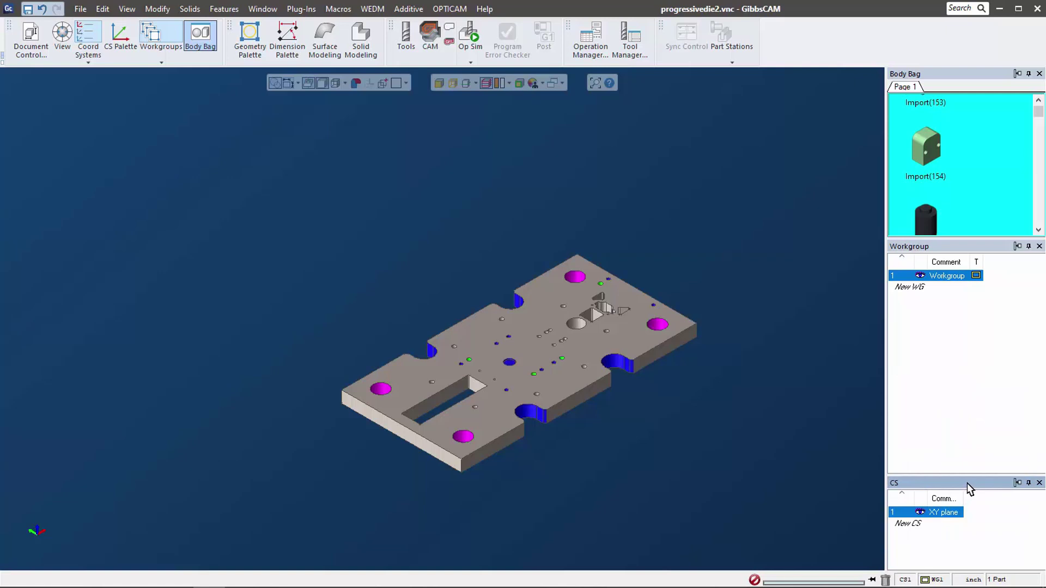
left_click_drag(967, 483, 973, 157)
left_click_drag(957, 247, 967, 330)
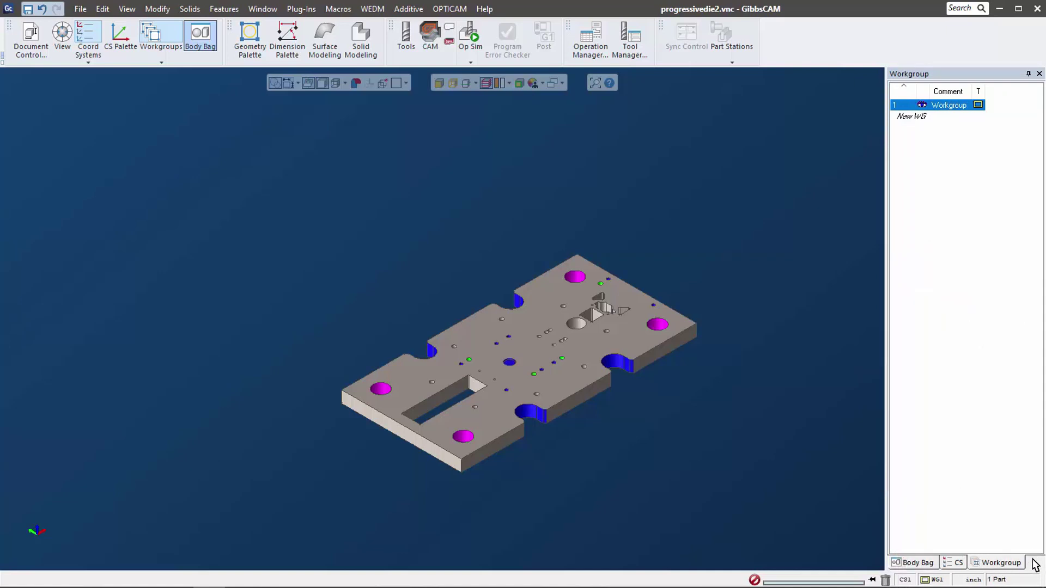
Put the docked panel's tabs at the top, then close the Workgroup and Coordinate Systems tabs.
right_click(1035, 565)
left_click(987, 538)
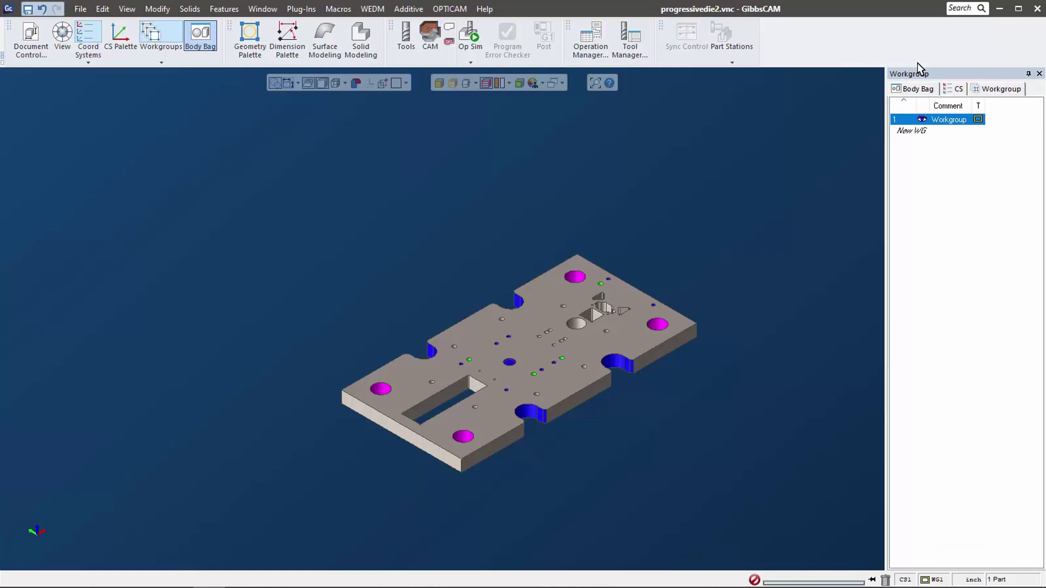
left_click(906, 89)
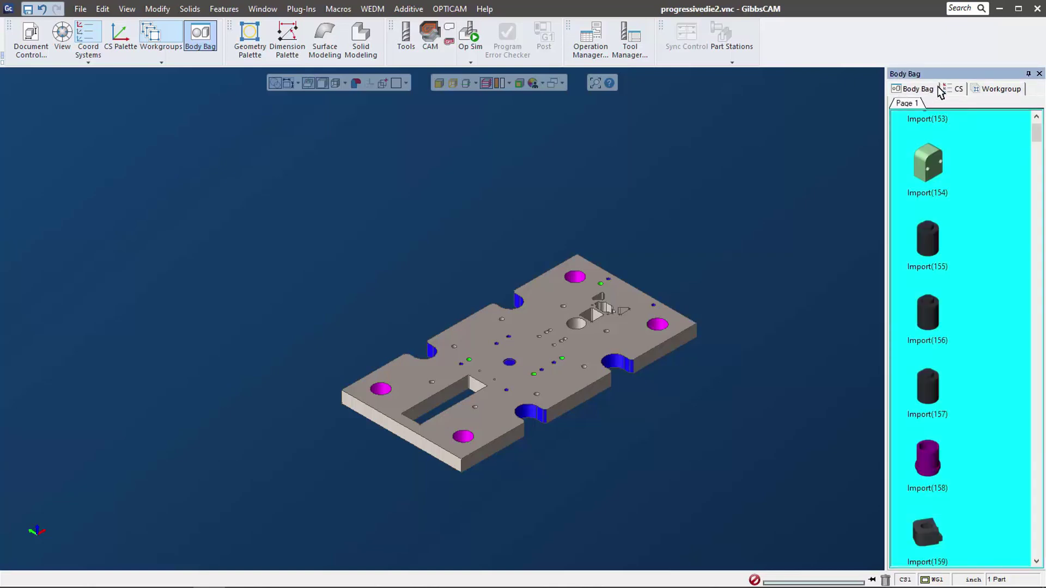
left_click(951, 89)
left_click(998, 91)
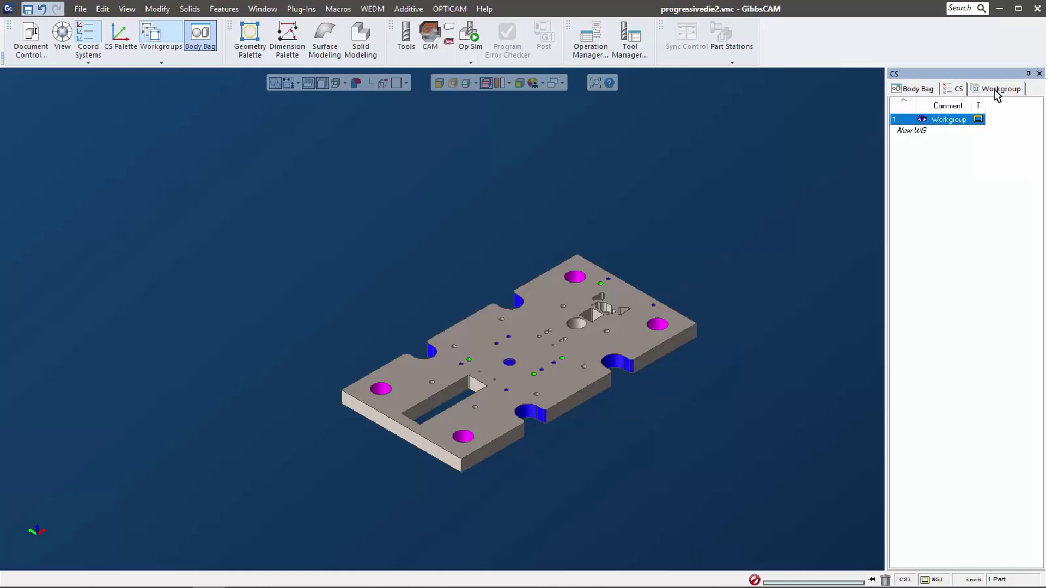
left_click(1039, 74)
left_click(1039, 73)
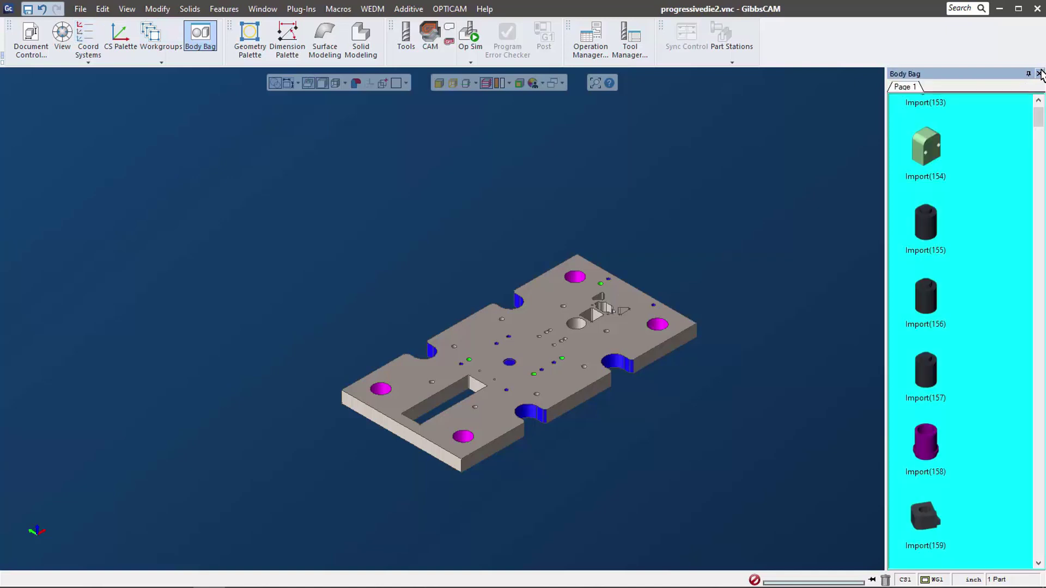
Close the Body Bag panel, show the grid work plane, and orbit to view the plate below it.
left_click(1040, 73)
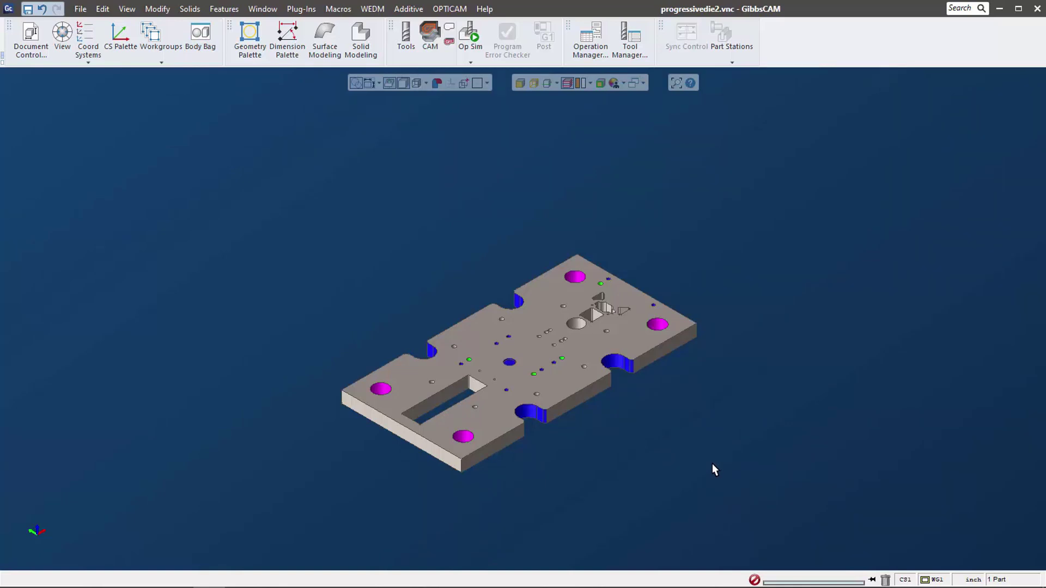
left_click(476, 82)
middle_click_drag(537, 156, 490, 435)
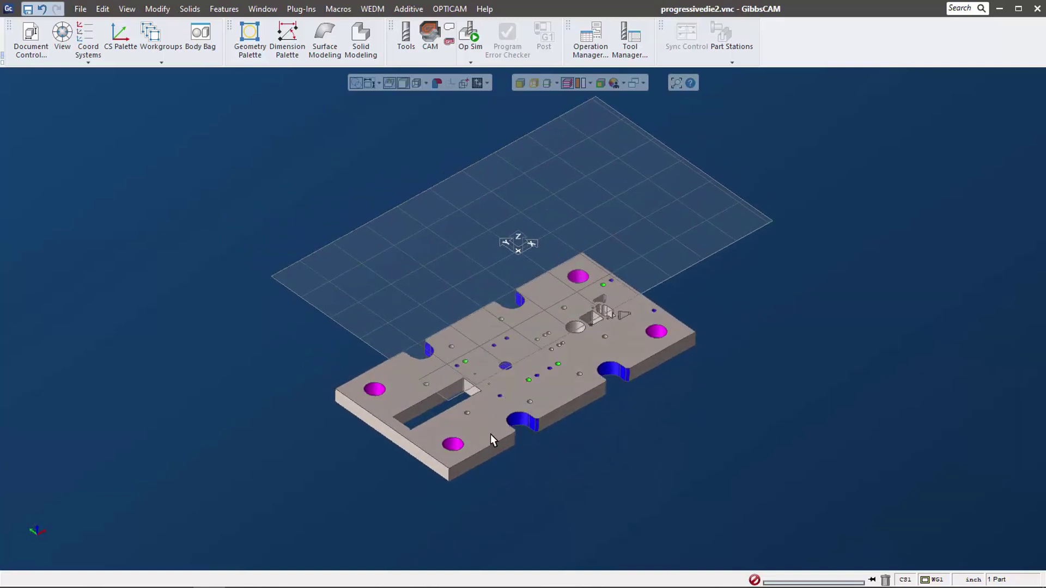
middle_click_drag(560, 471, 413, 359)
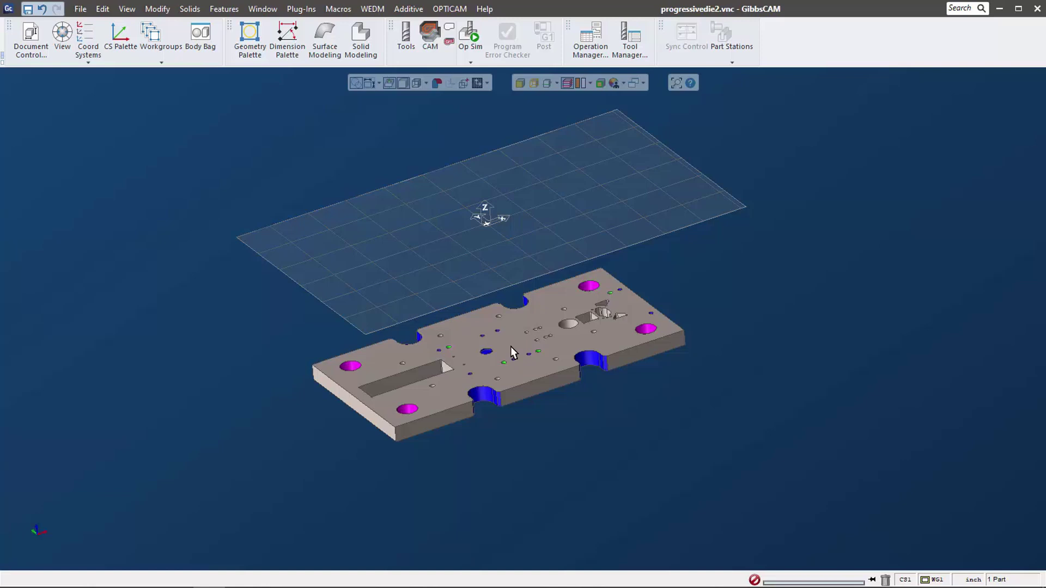
middle_click_drag(501, 356, 523, 425)
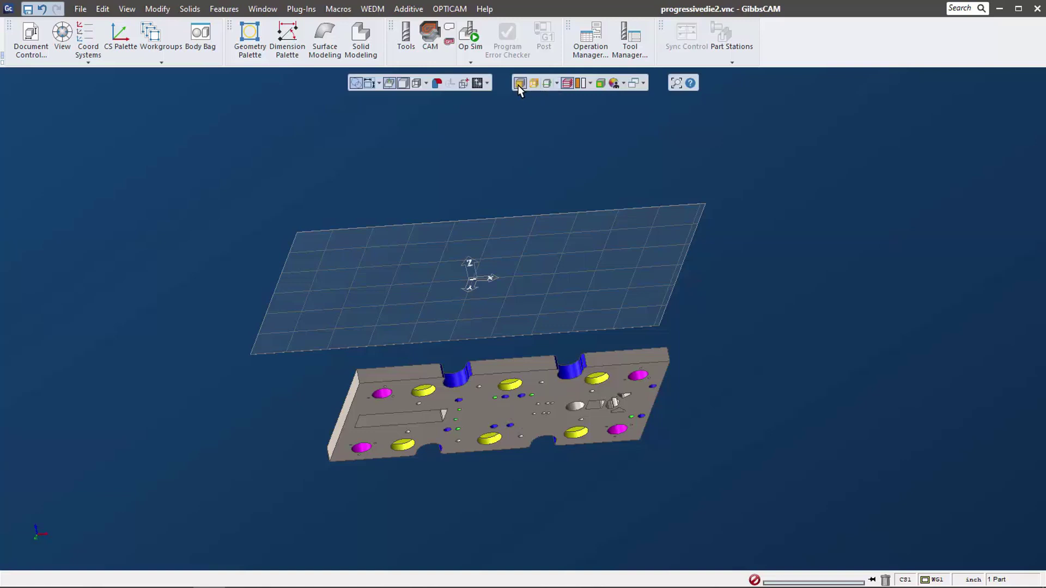
Apply Align Face to CS to the plate's top face twice so it sits flat on the grid.
left_click(487, 403)
right_click(487, 404)
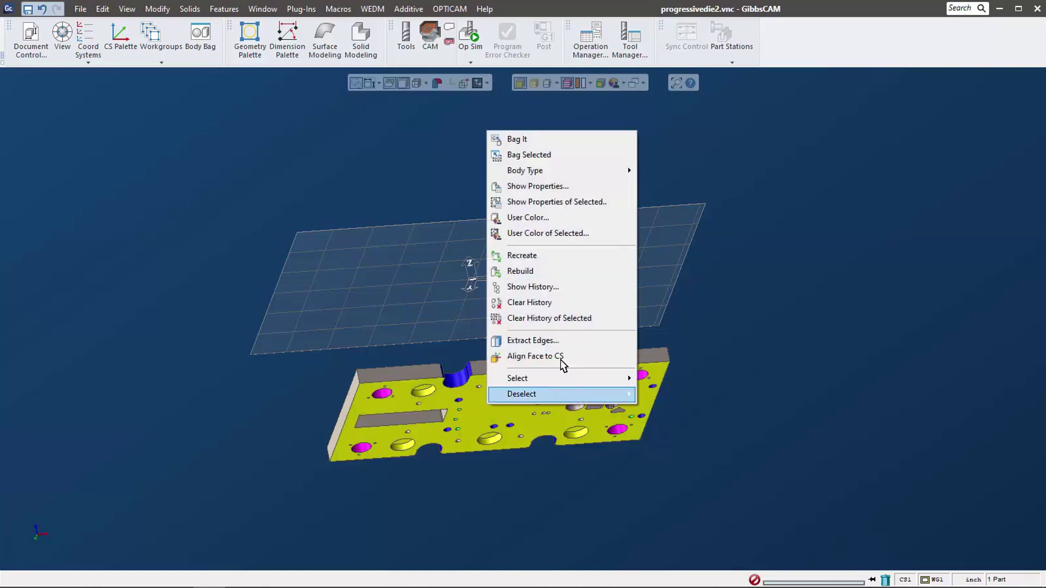
left_click(545, 356)
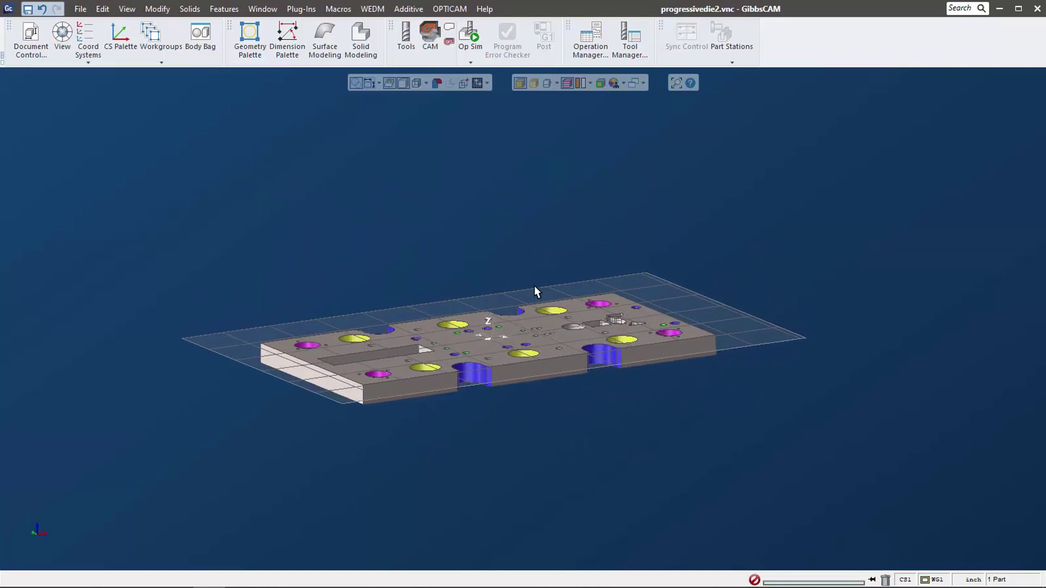
left_click(483, 340)
right_click(483, 340)
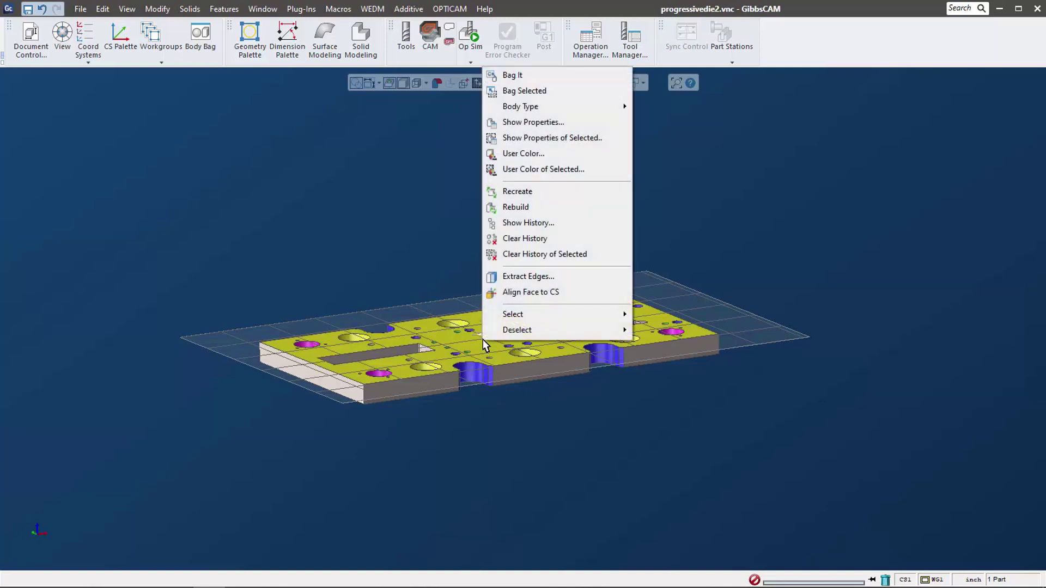
left_click(542, 287)
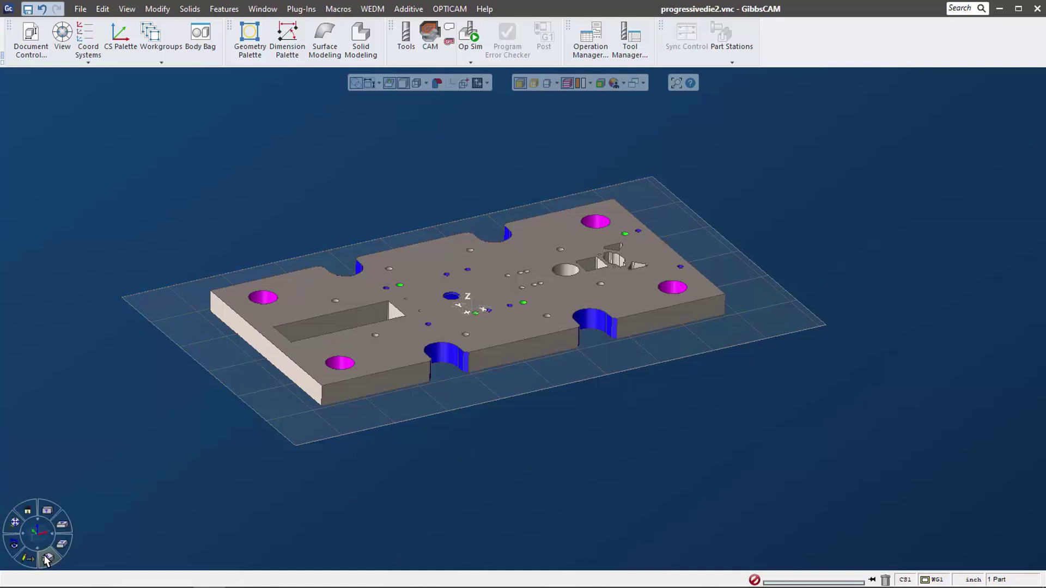
Select the die plate and open the Hole Manager from the Features menu.
left_click(16, 522)
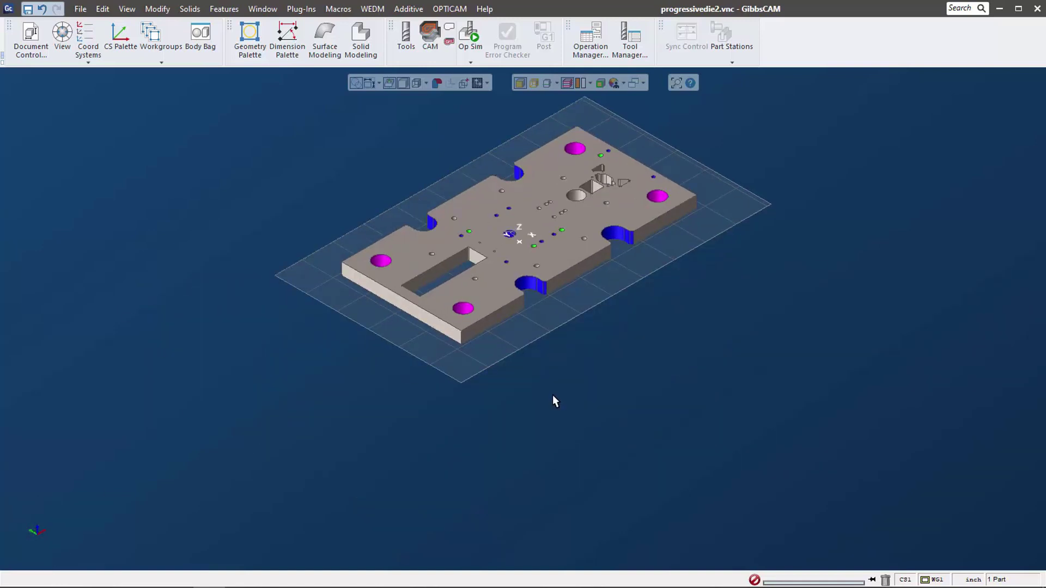
scroll(562, 218, "up", 5)
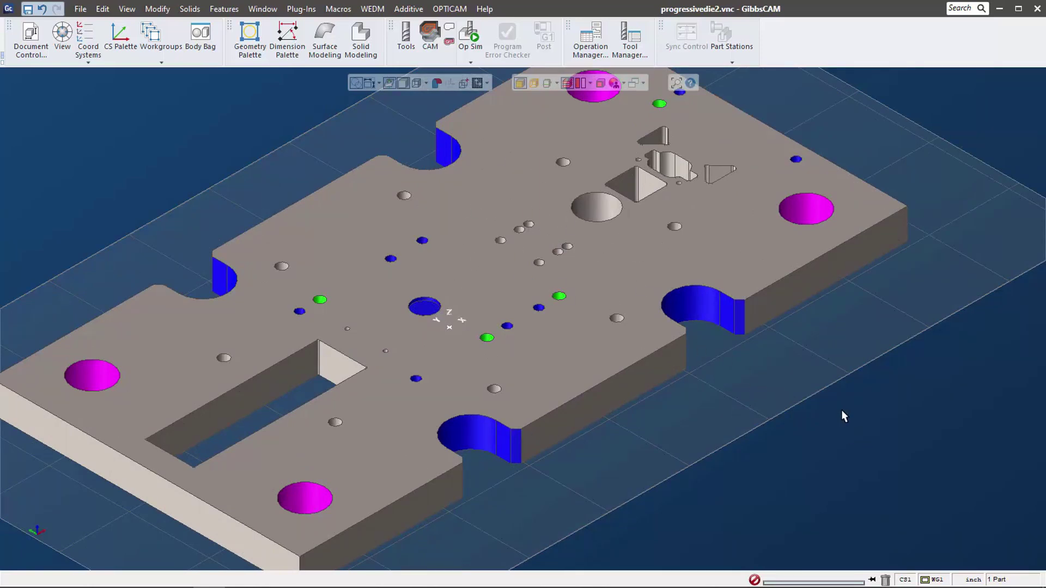
left_click(484, 173)
left_click(224, 9)
left_click(224, 53)
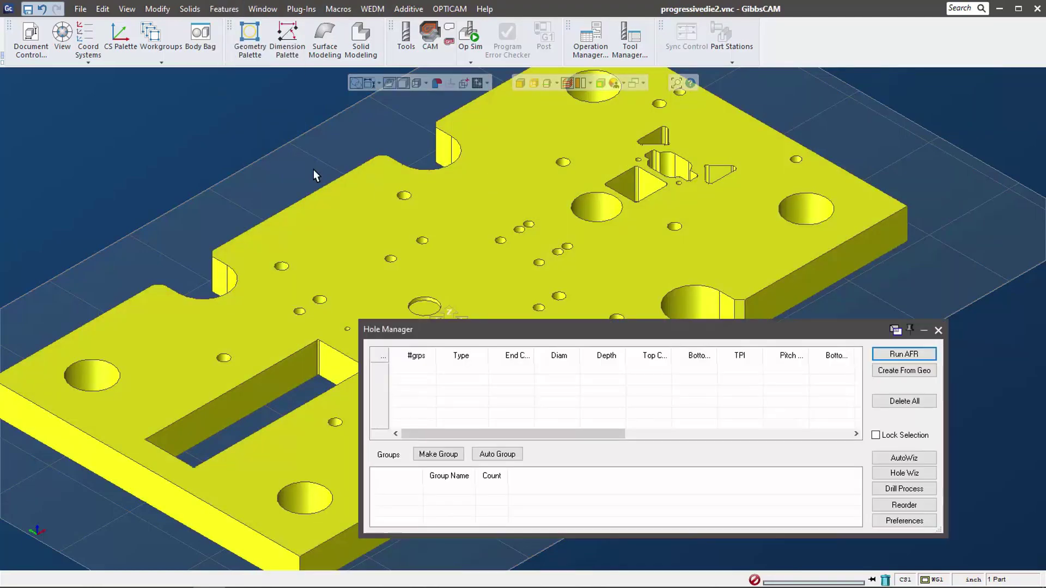
left_click_drag(810, 326, 652, 114)
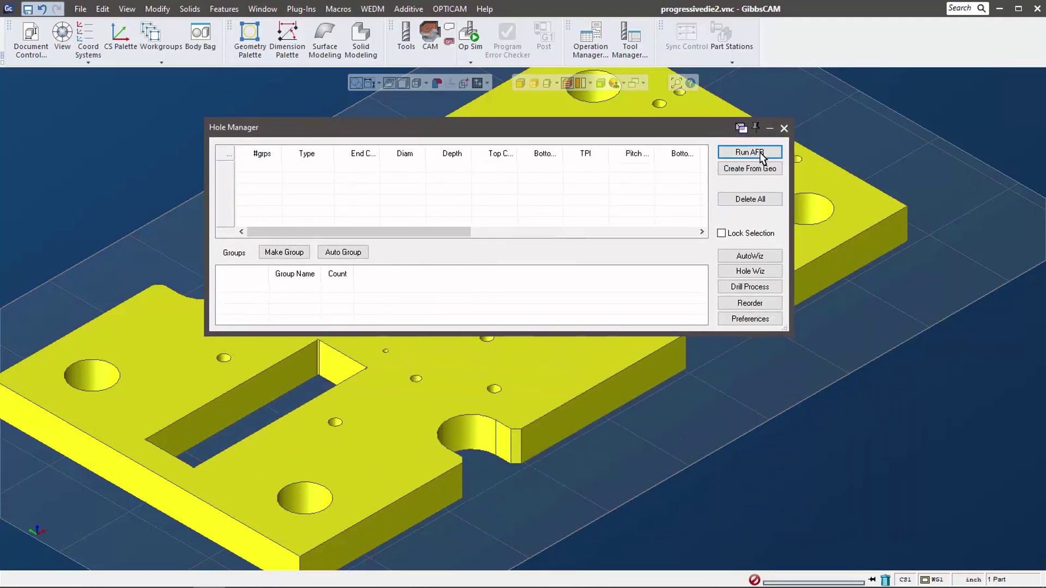
Run AFR to recognize the holes, then Auto Group them into 12 groups.
left_click(224, 9)
left_click(750, 152)
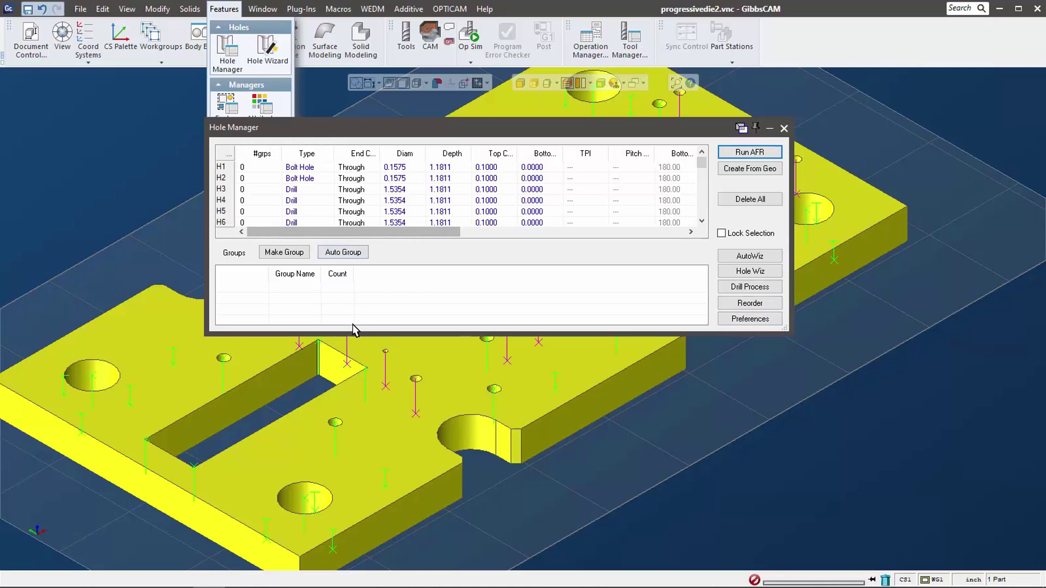
left_click(354, 254)
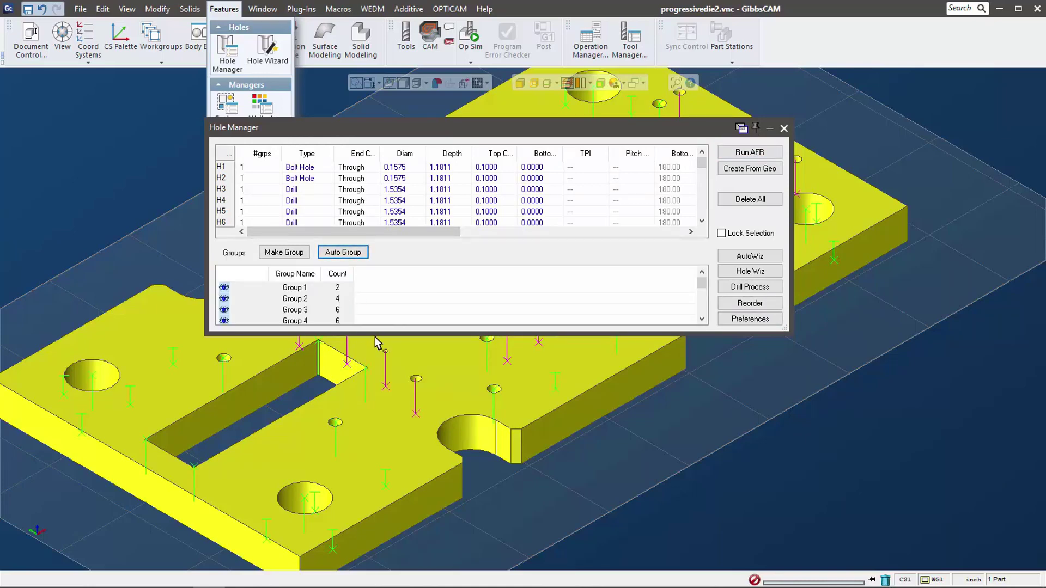
Enlarge and reposition the Hole Manager to show all 12 groups, with holes coloured by group.
left_click_drag(375, 334, 375, 464)
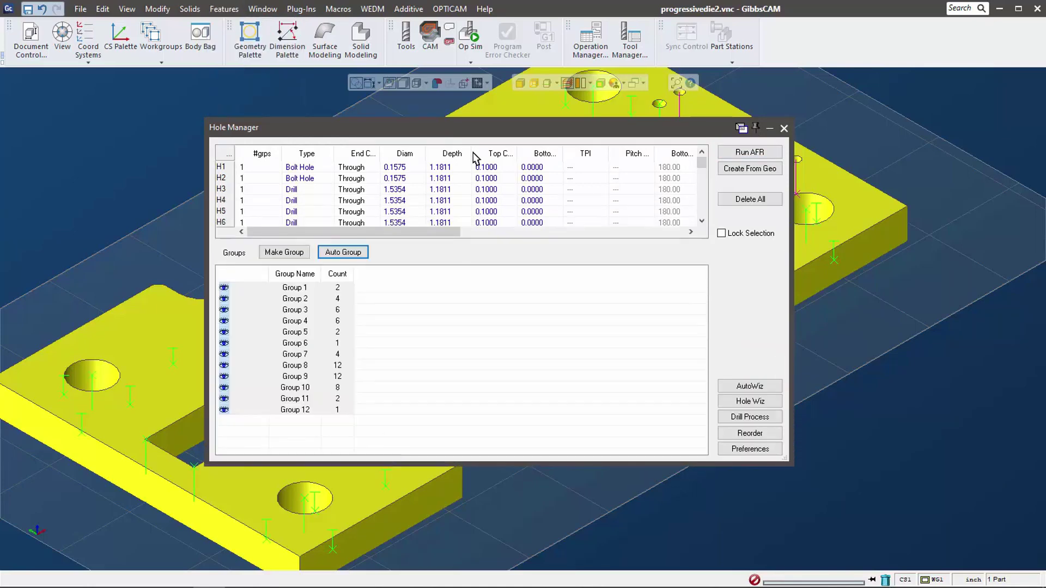
left_click_drag(486, 127, 836, 335)
left_click(194, 196)
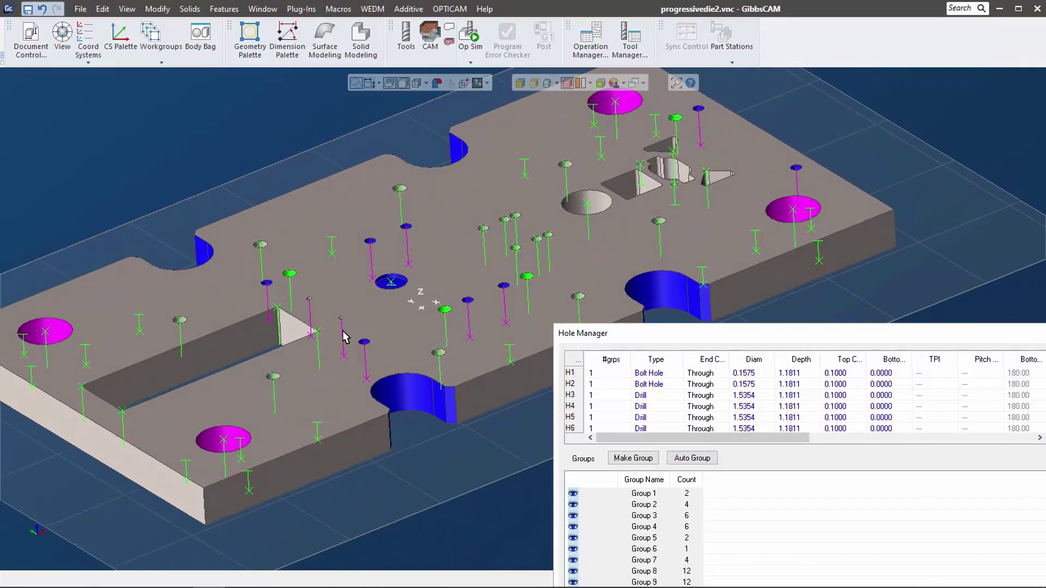
middle_click_drag(345, 336, 376, 334)
left_click_drag(663, 336, 648, 131)
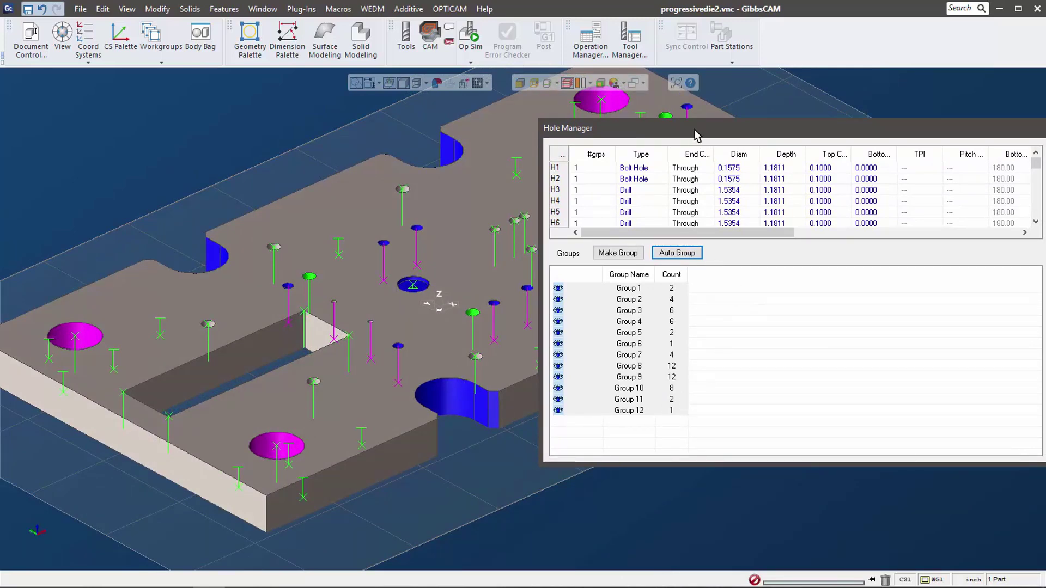
left_click_drag(696, 134, 275, 186)
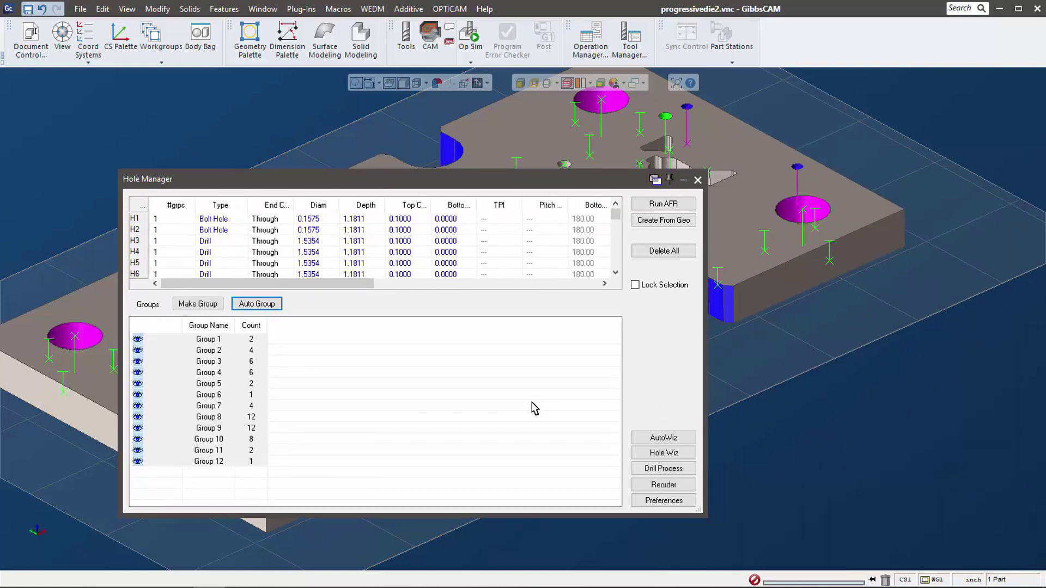
Close the Hole Manager and show the Tools and CAM process lists.
left_click(697, 180)
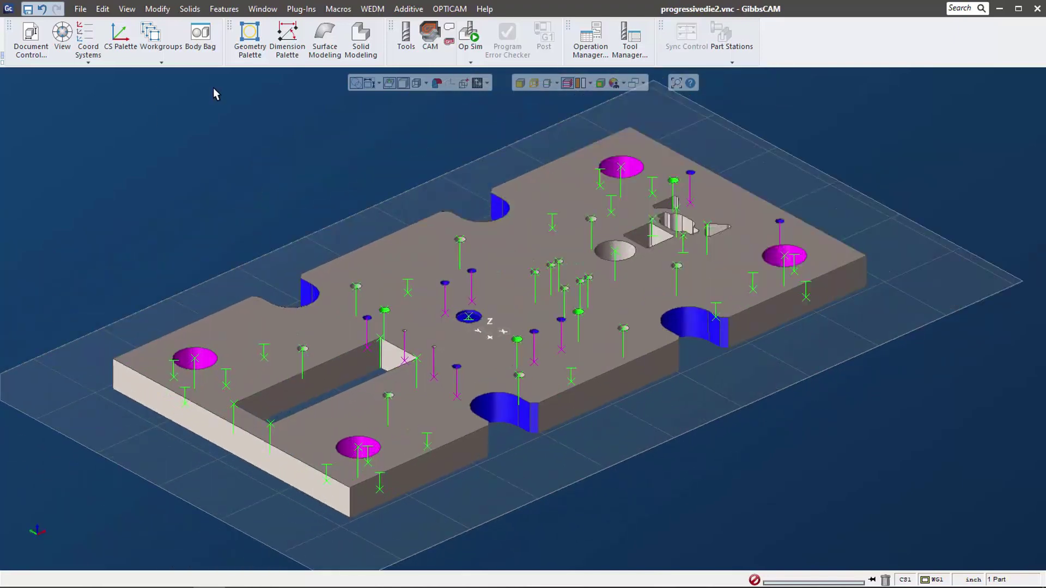
left_click(406, 37)
left_click(430, 35)
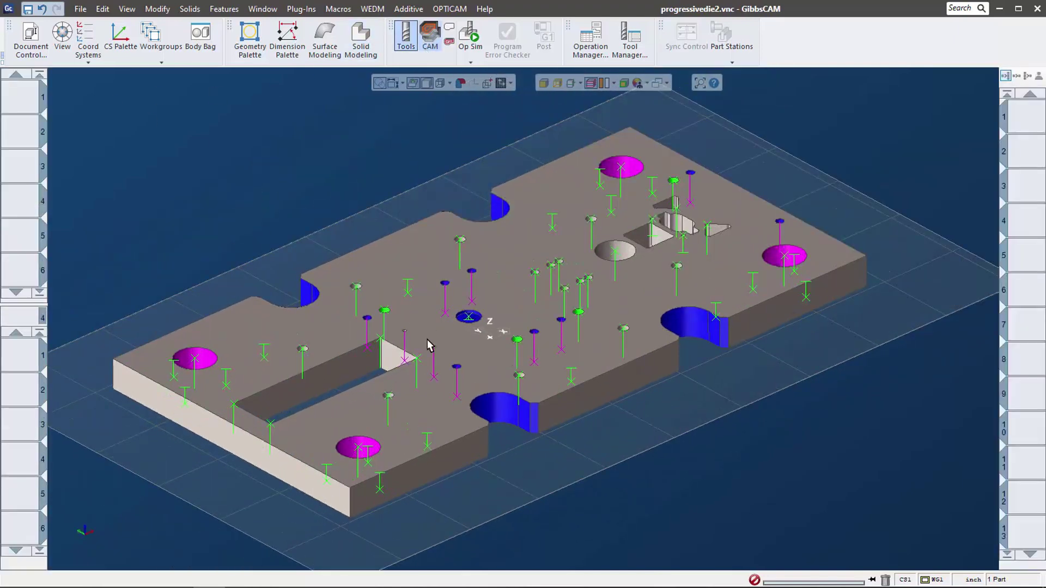
scroll(570, 477, "up", 5)
scroll(598, 273, "down", 2)
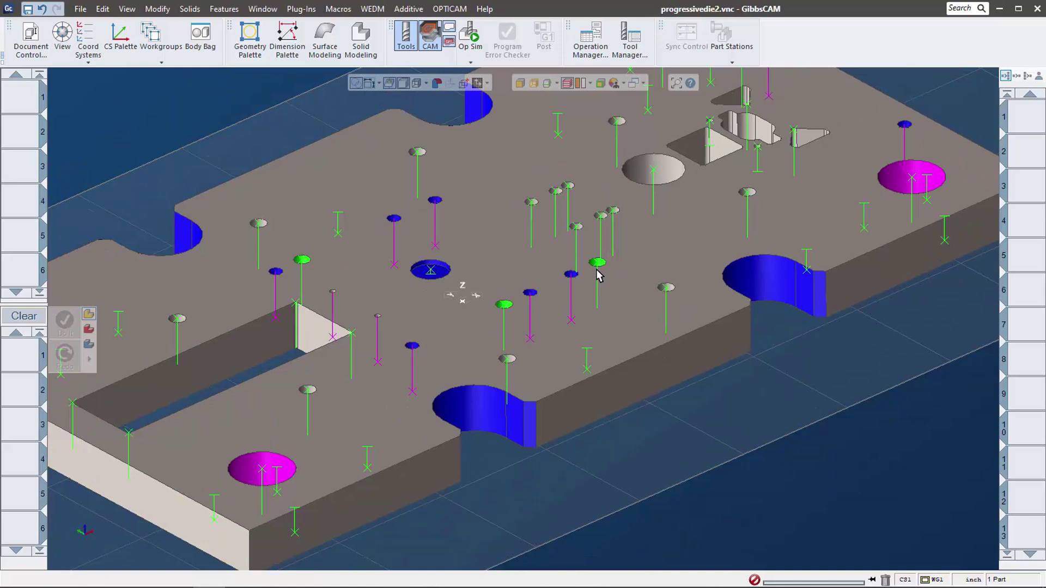
scroll(597, 261, "up", 5)
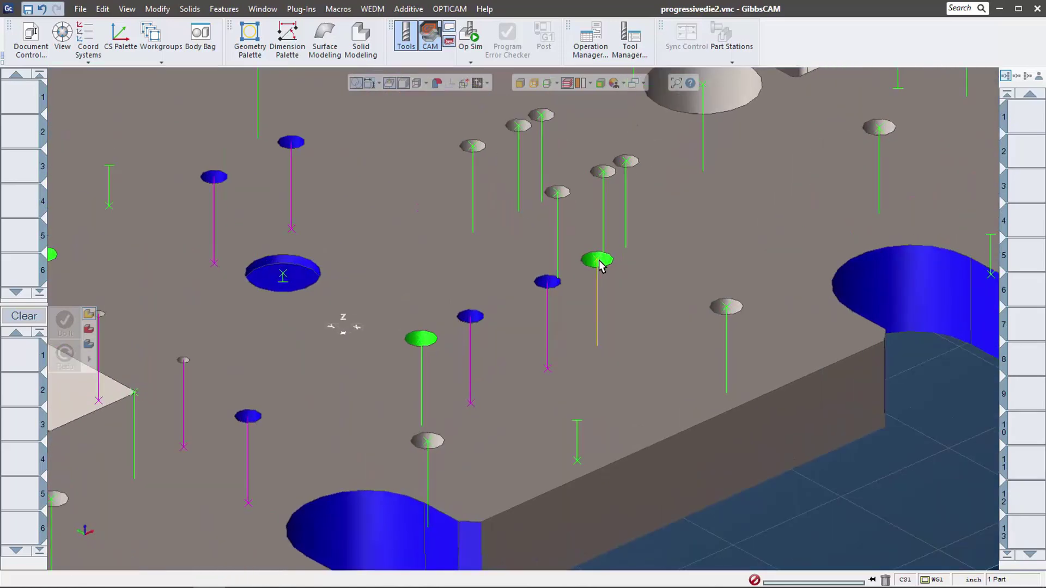
Select every hole in Group 9 through a green hole's Select Hole Group menu.
left_click(599, 261)
right_click(600, 263)
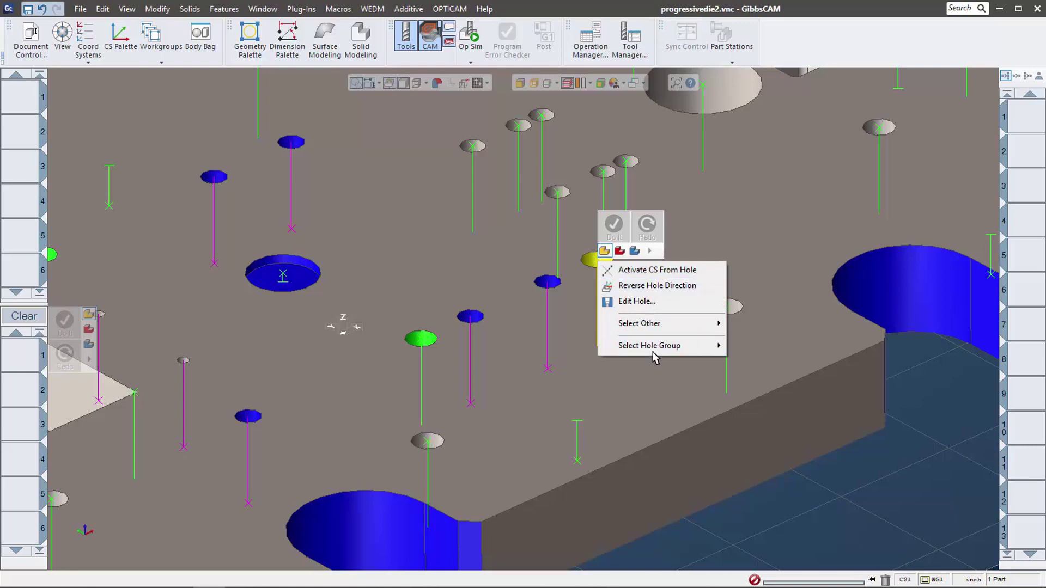
mouse_move(657, 350)
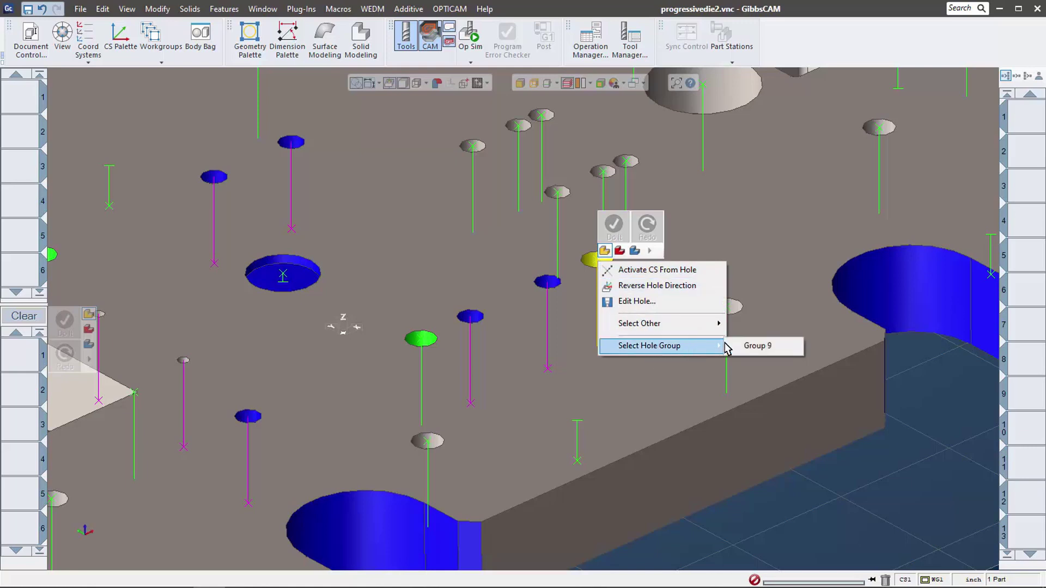
left_click(772, 349)
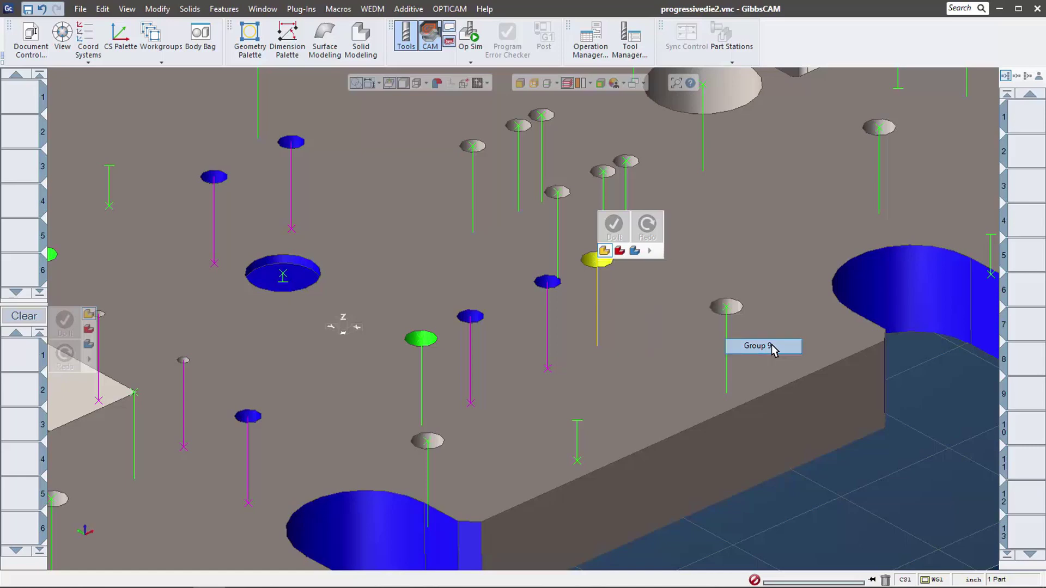
scroll(757, 345, "down", 5)
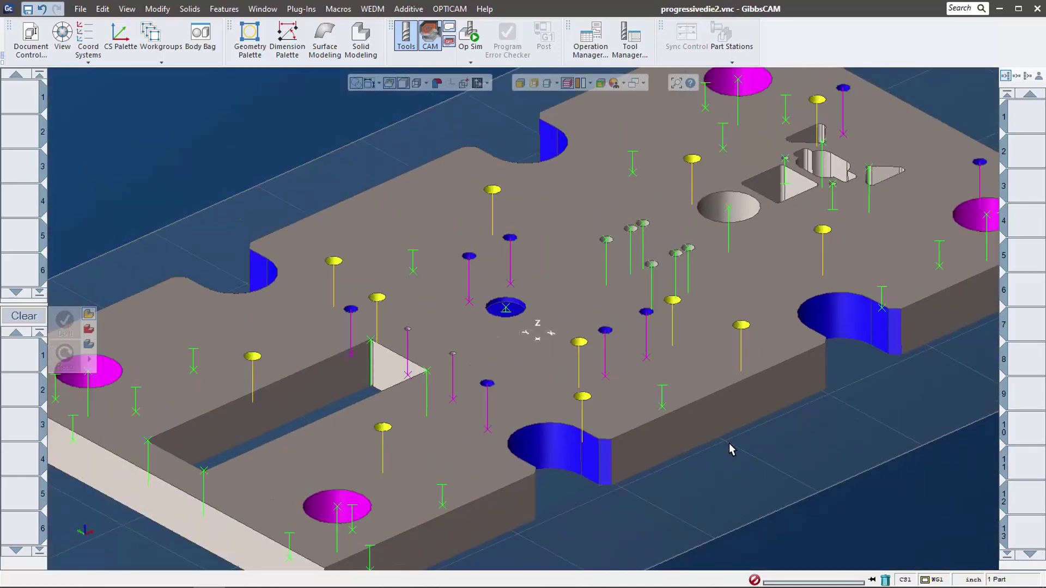
Switch the display to Gibbs Color and zoom to fit the whole part.
left_click(623, 83)
left_click(645, 99)
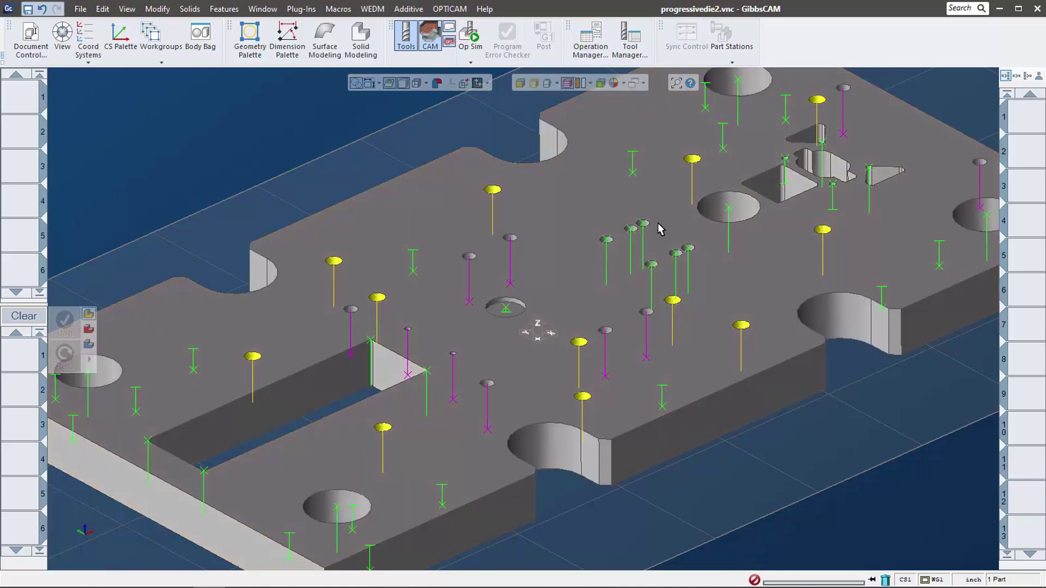
left_click(677, 83)
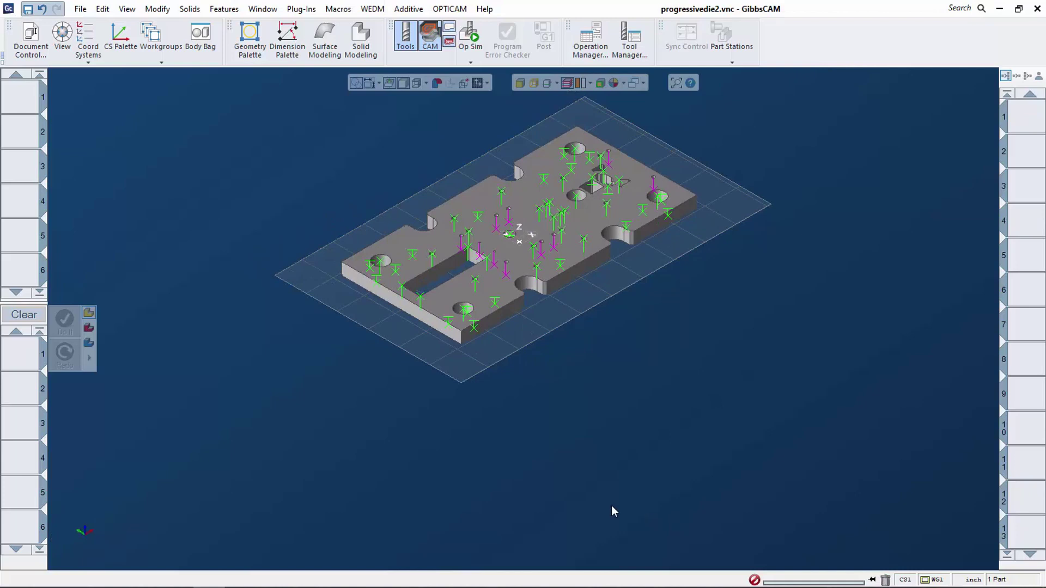
Create a 0.90551-diameter drill as tool 1 and browse gauge sizes, keeping Use Diam.
double_click(21, 96)
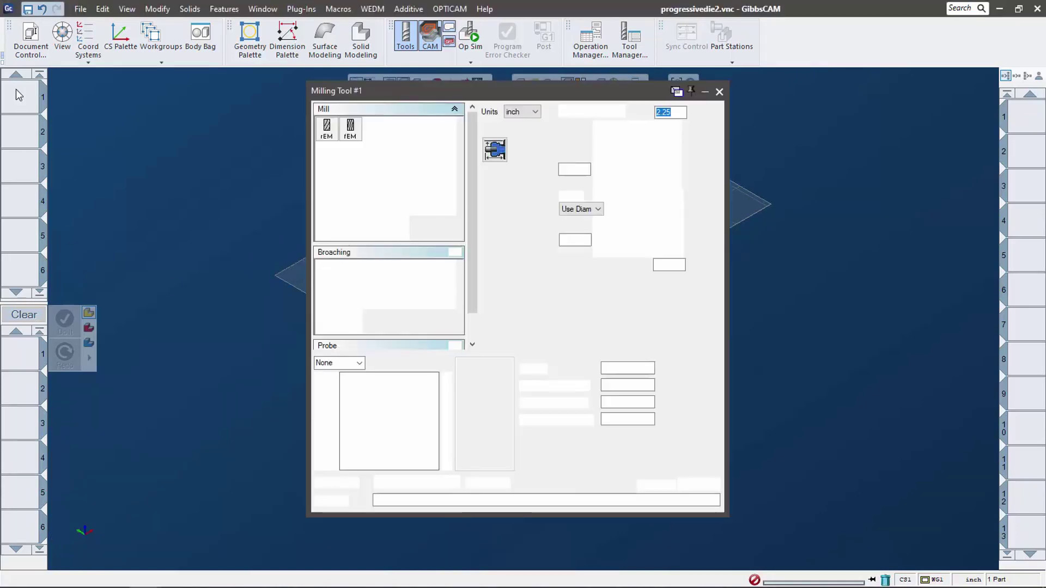
left_click(582, 209)
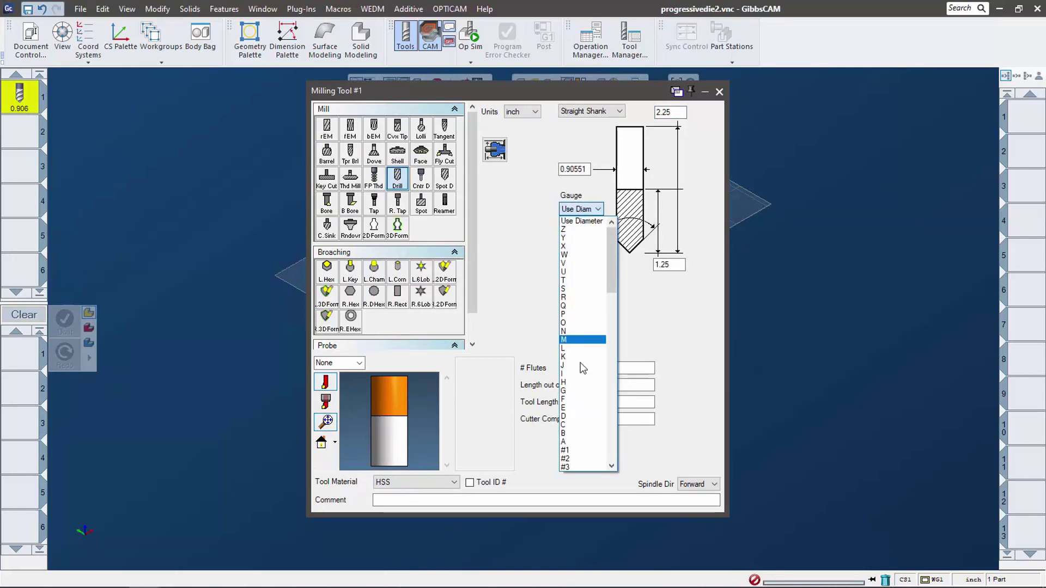
scroll(612, 452, "down", 5)
scroll(612, 453, "down", 8)
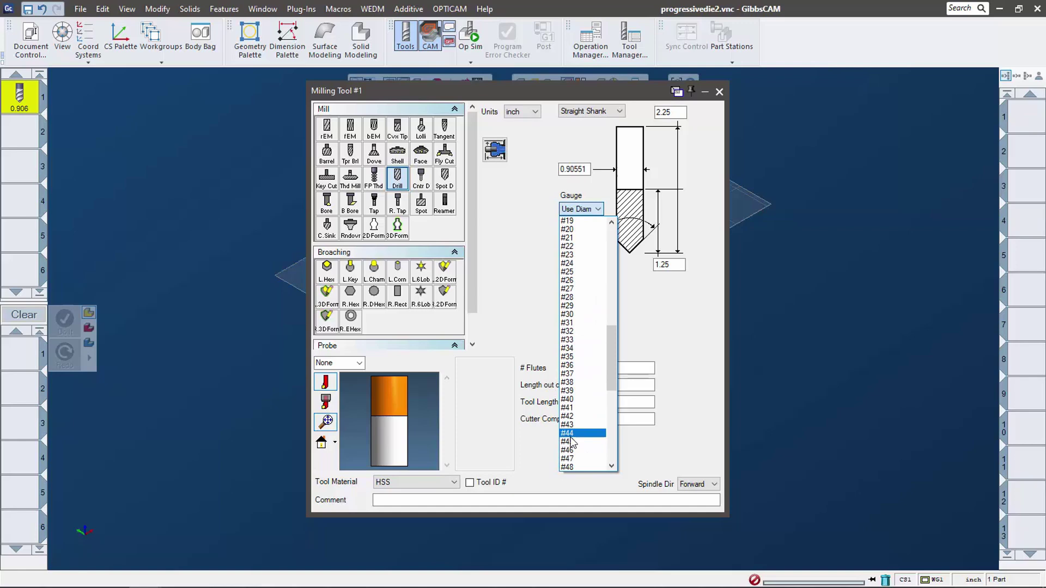
scroll(579, 438, "up", 9)
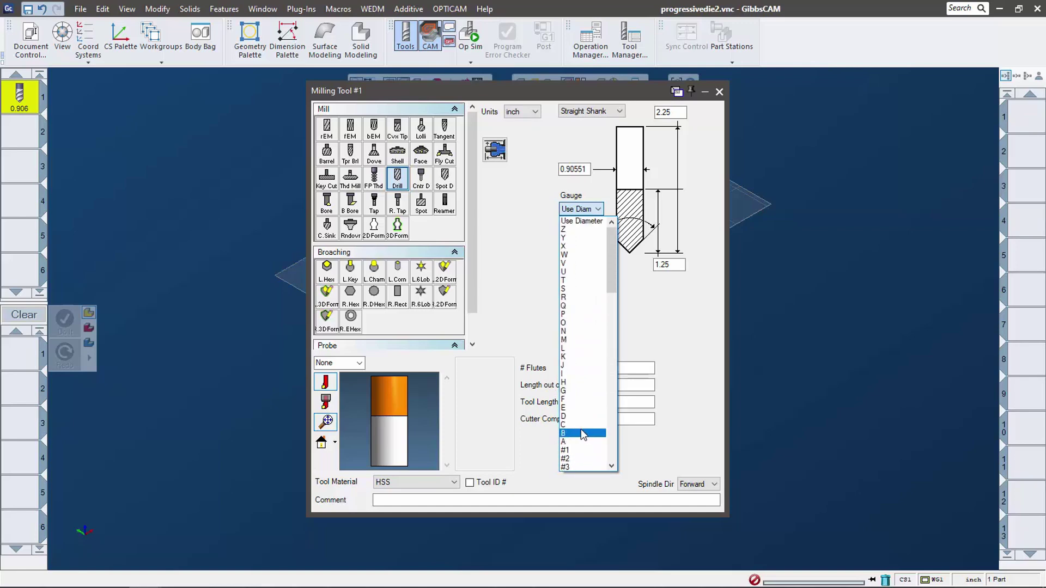
left_click(514, 228)
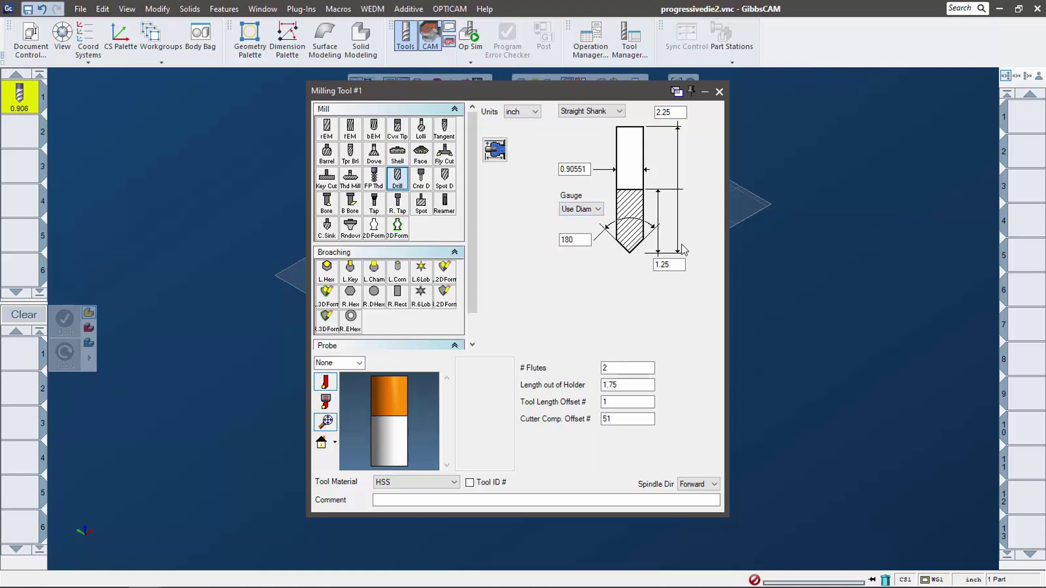
Toggle the Process #1 Rough coolant options, ending with Pulse, Hi Pressure, Thru Spindle and Flood on.
left_click(720, 92)
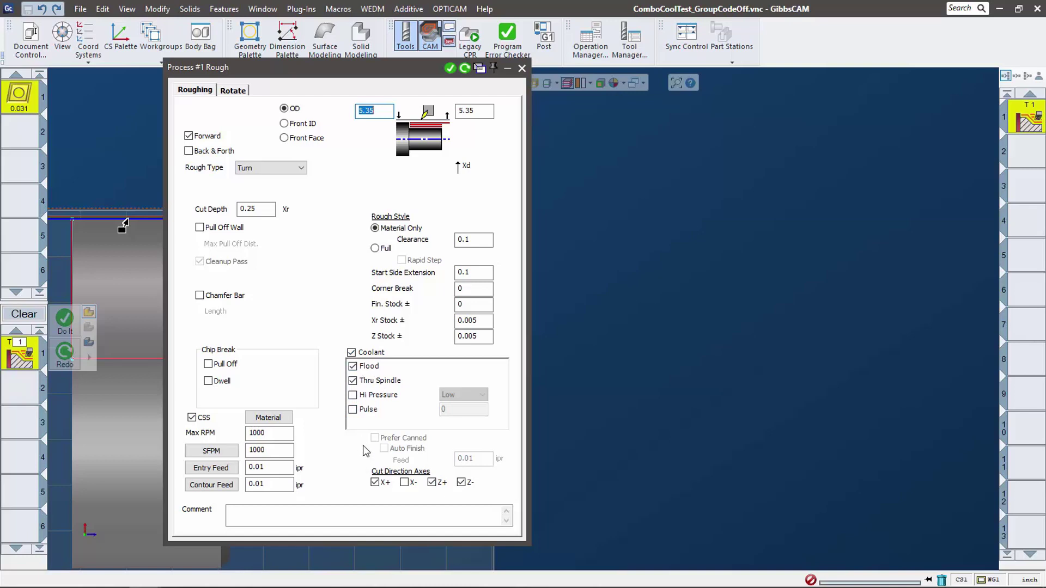
left_click(354, 410)
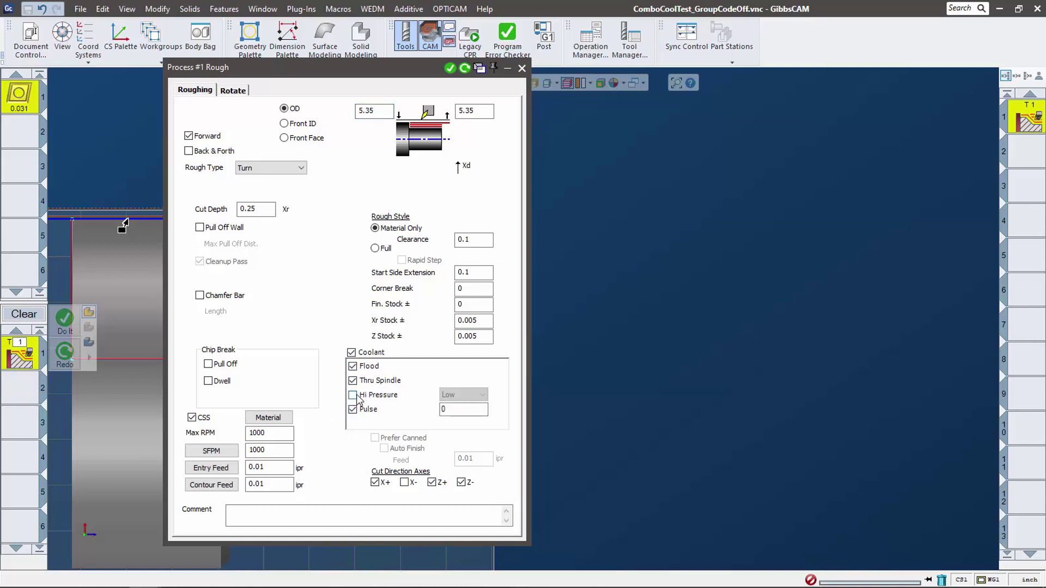
left_click(353, 395)
left_click(354, 381)
left_click(353, 367)
left_click(352, 381)
left_click(352, 395)
left_click(352, 367)
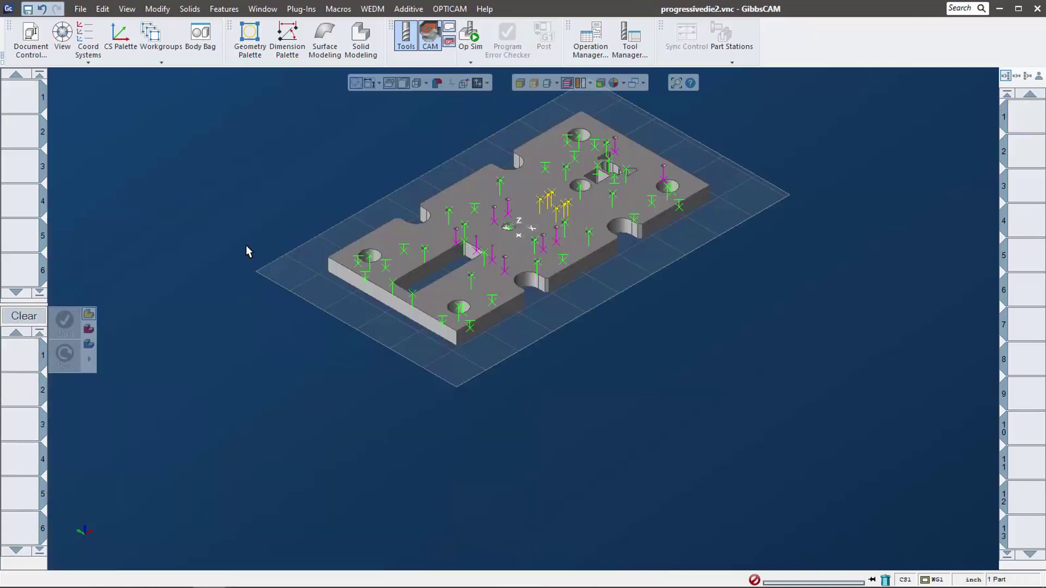
Hide the Tools and CAM strips, then customise the trackball's Shift-modifier command layout.
left_click(406, 35)
left_click(429, 37)
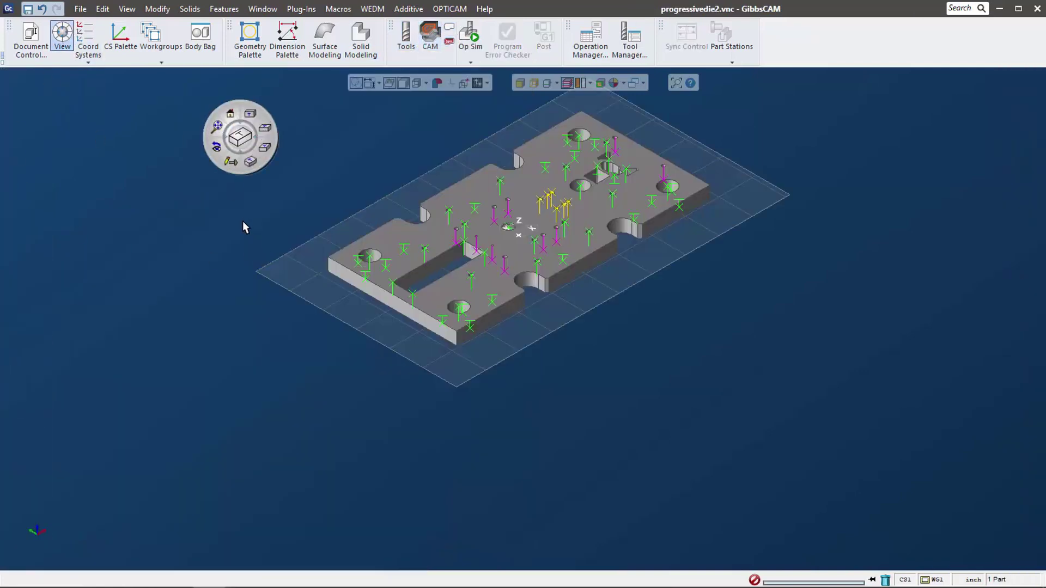
right_click(243, 149)
left_click(244, 155)
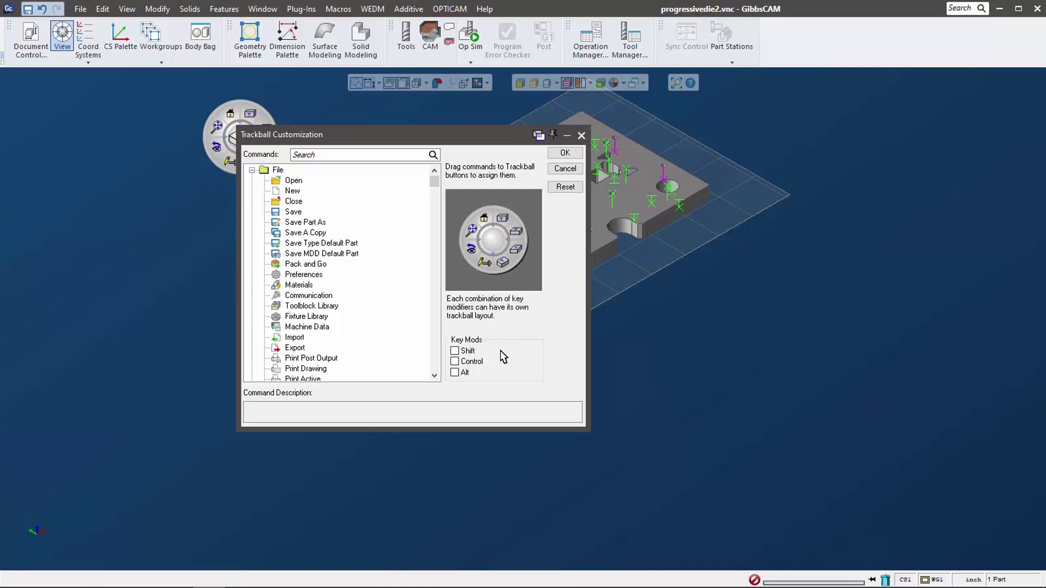
left_click(454, 351)
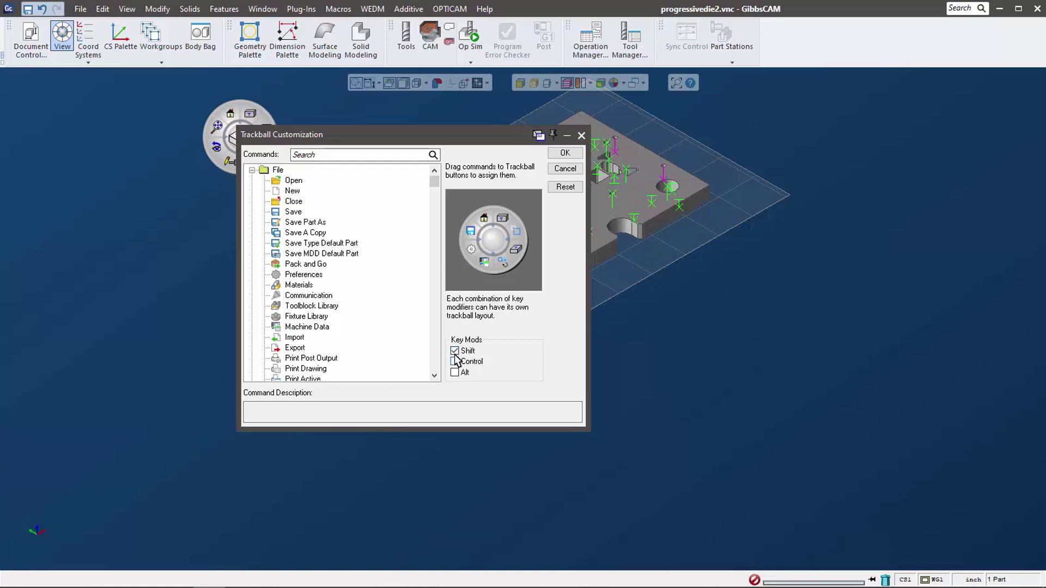
left_click_drag(435, 182, 430, 289)
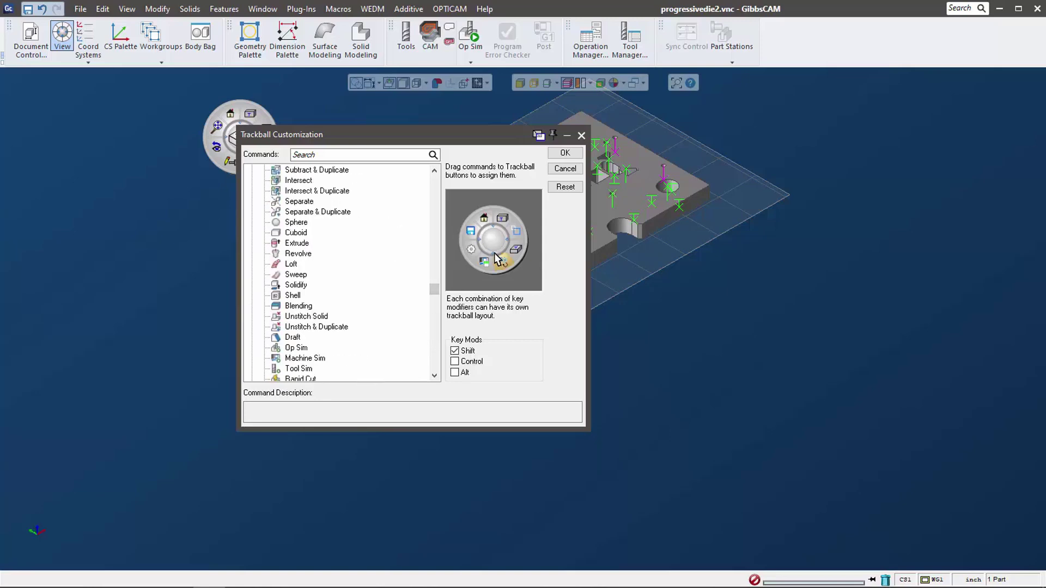
left_click(564, 158)
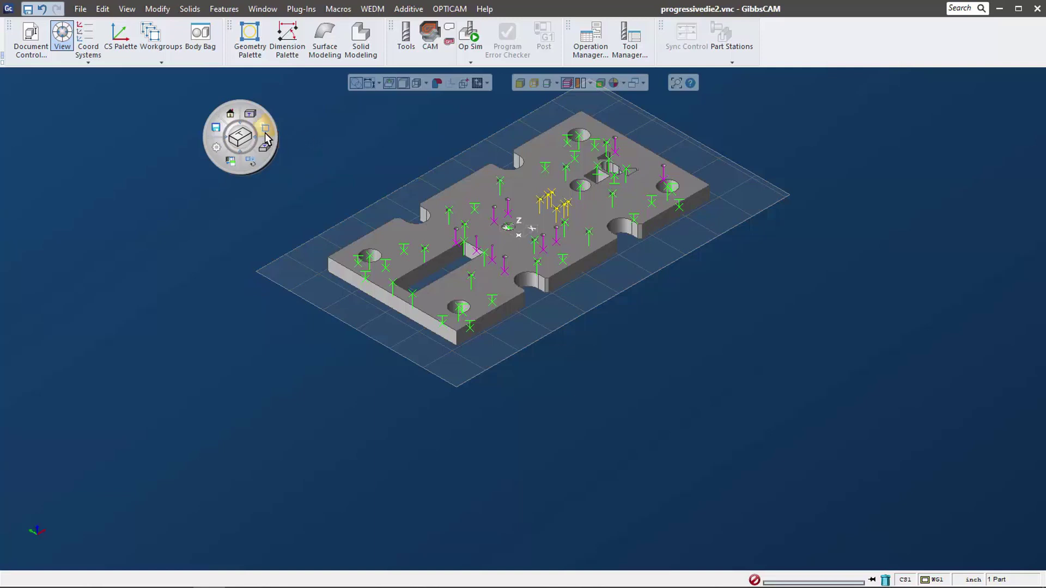
Try out the customised Shift trackball layout on the view wheel.
left_click(264, 150)
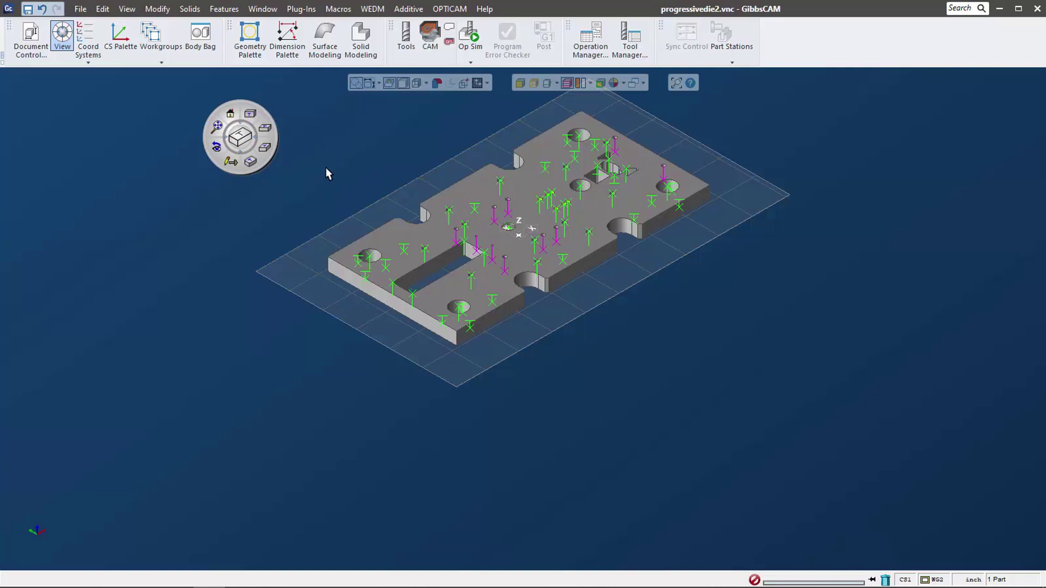
Switch to Top view, hide the feature markers, and delete the die plate.
left_click(242, 116)
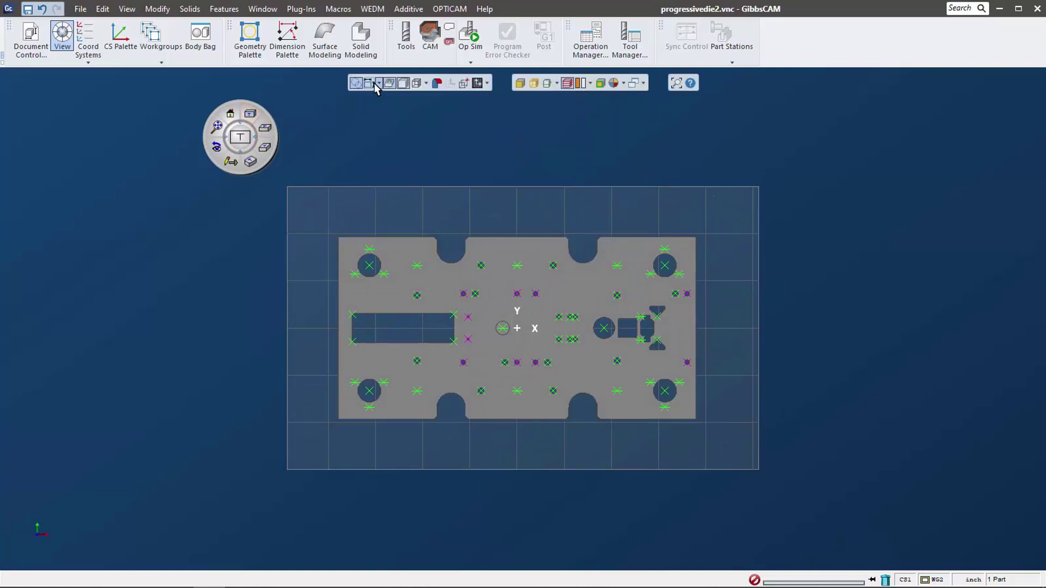
left_click(385, 84)
left_click(515, 258)
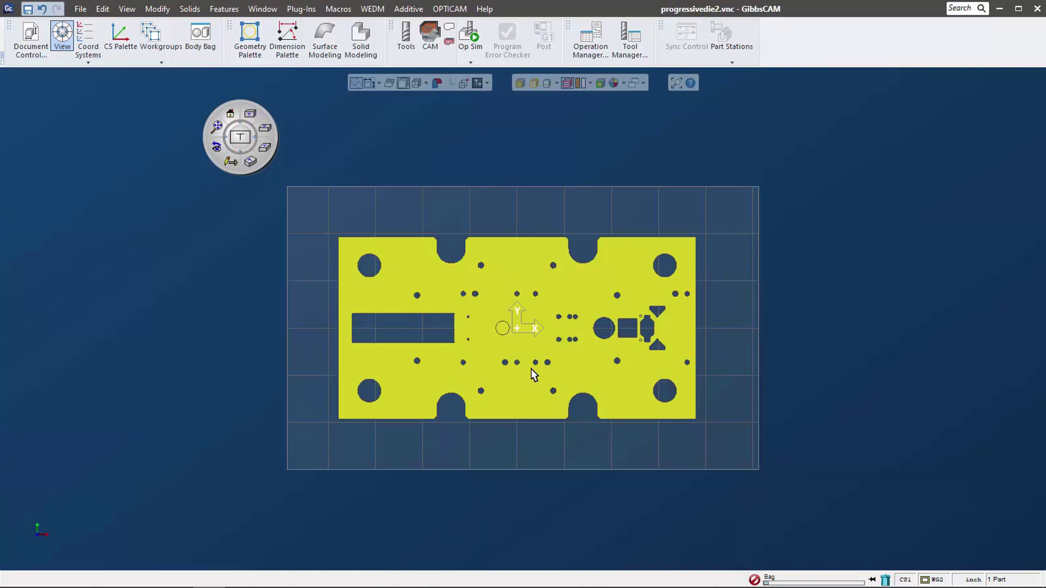
key("Delete")
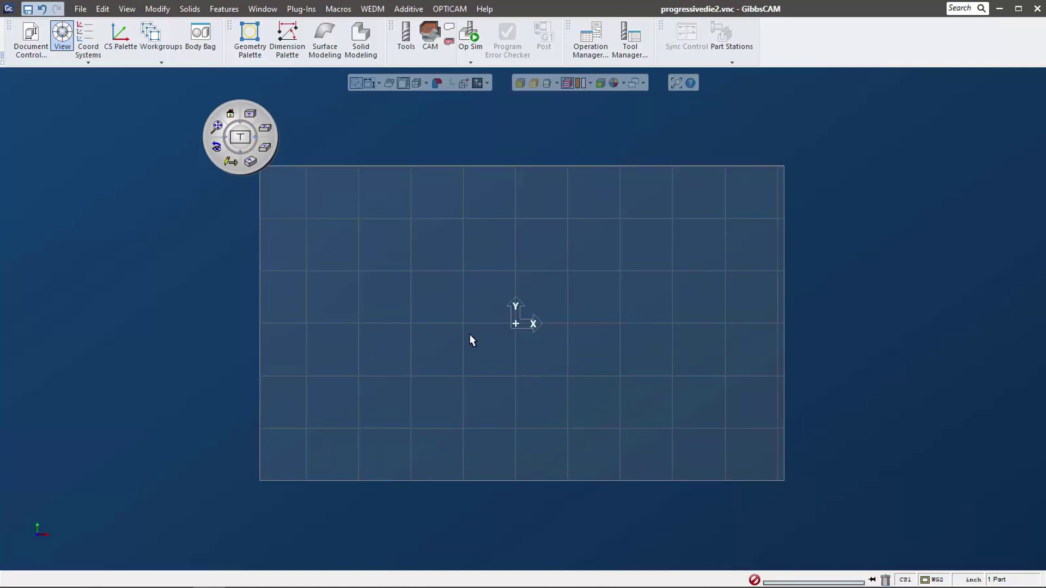
Sketch two free circles with the Geometry Palette, below-left and up-right of the origin.
left_click(248, 41)
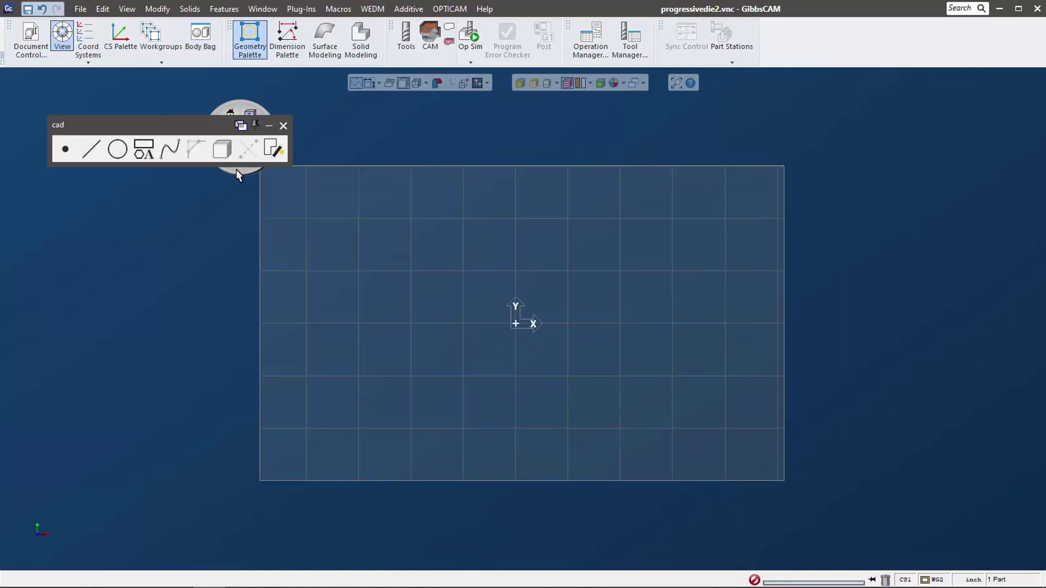
left_click_drag(198, 116, 589, 126)
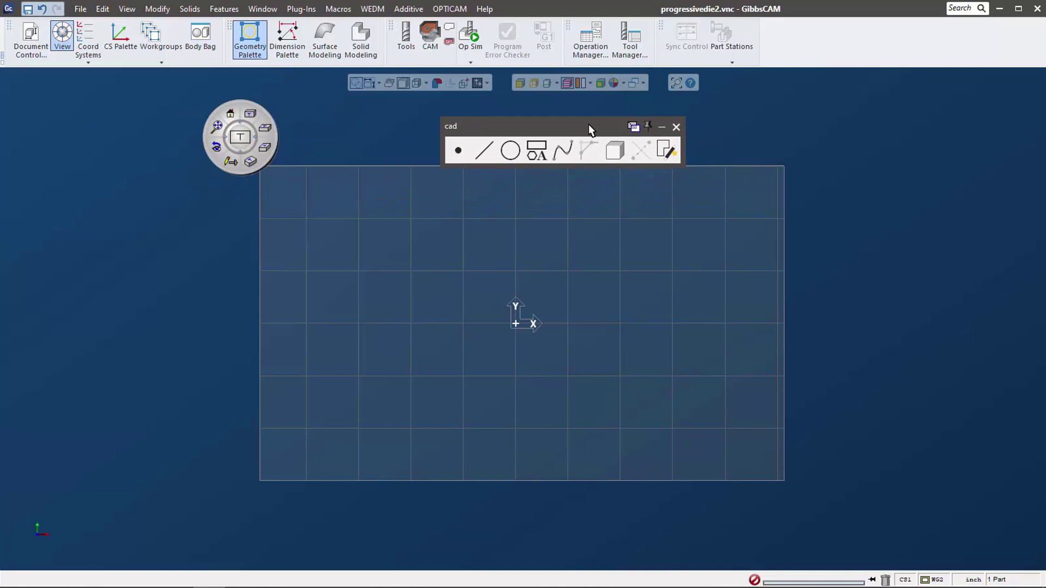
left_click(511, 152)
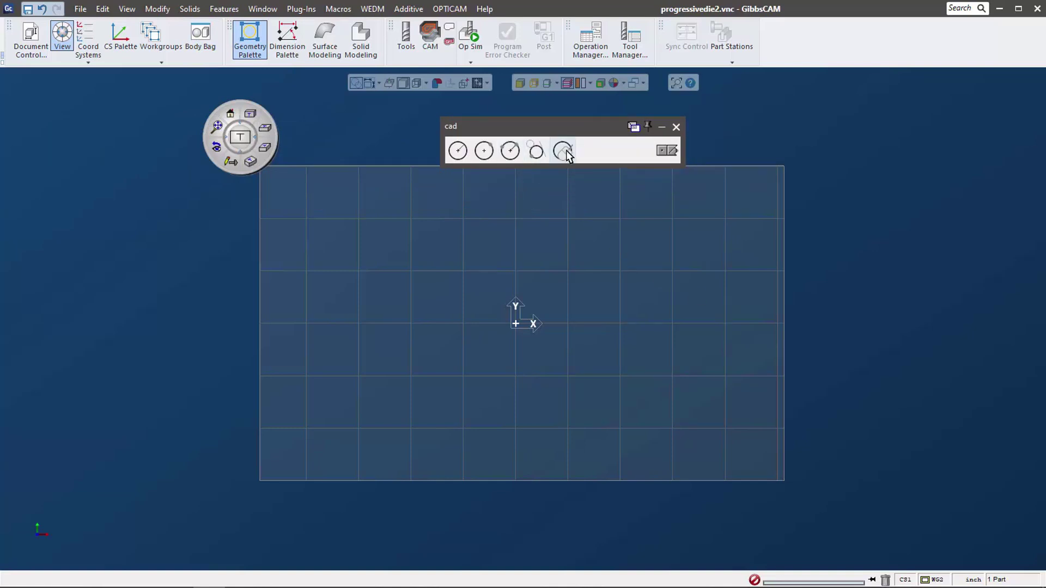
left_click(564, 151)
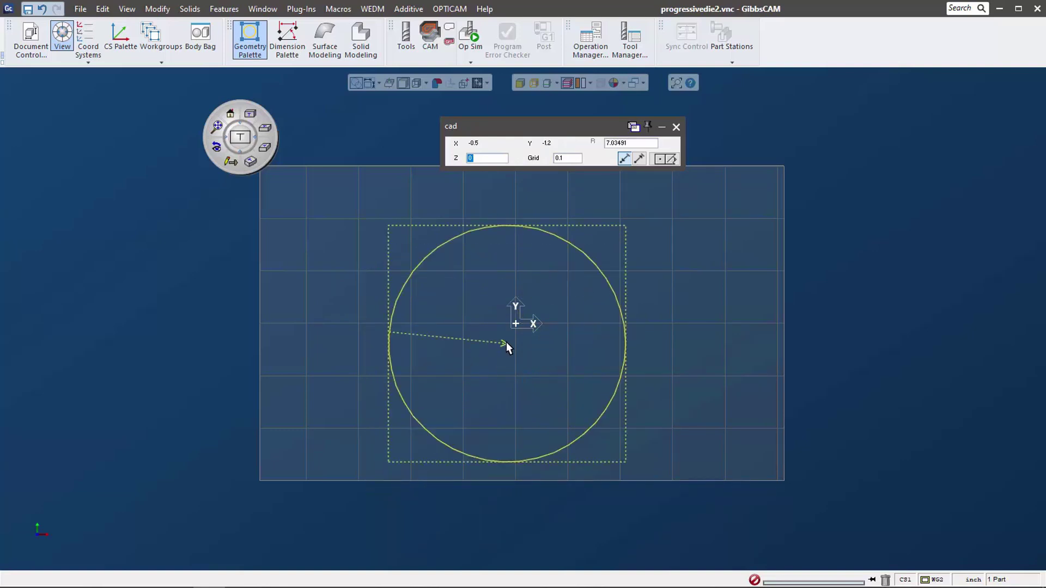
left_click(425, 396)
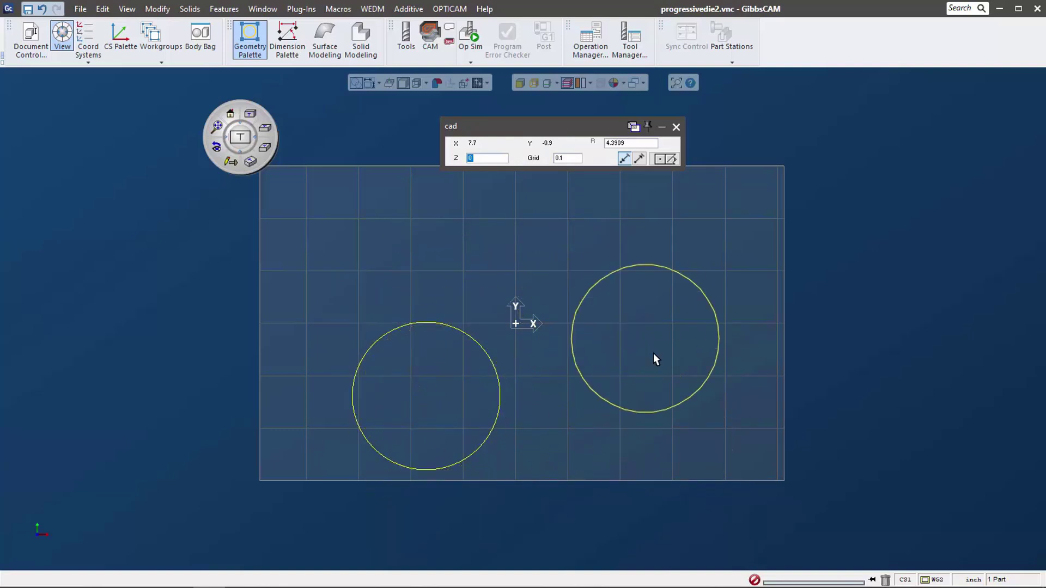
left_click(616, 297)
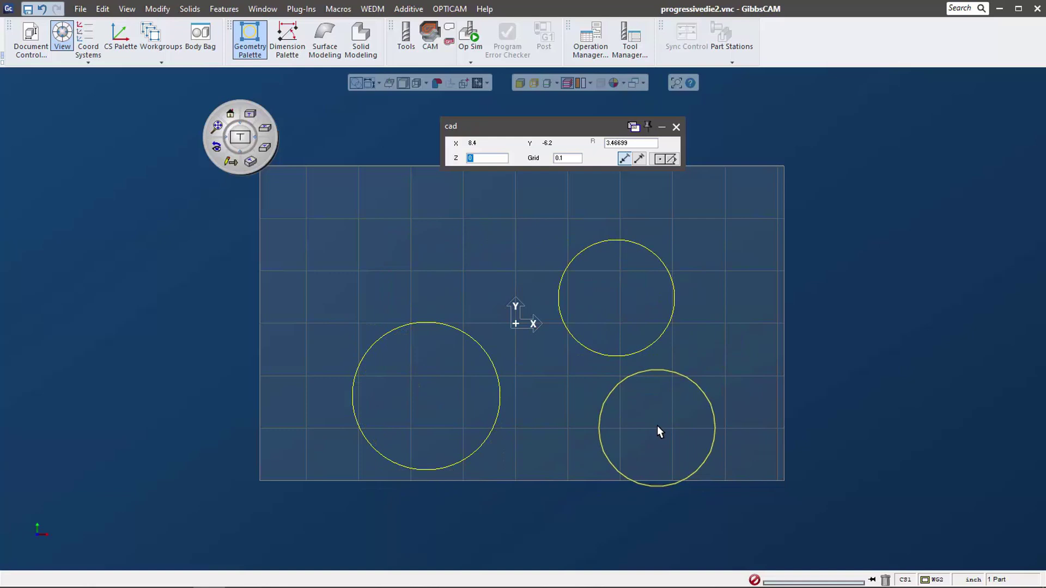
left_click(657, 426)
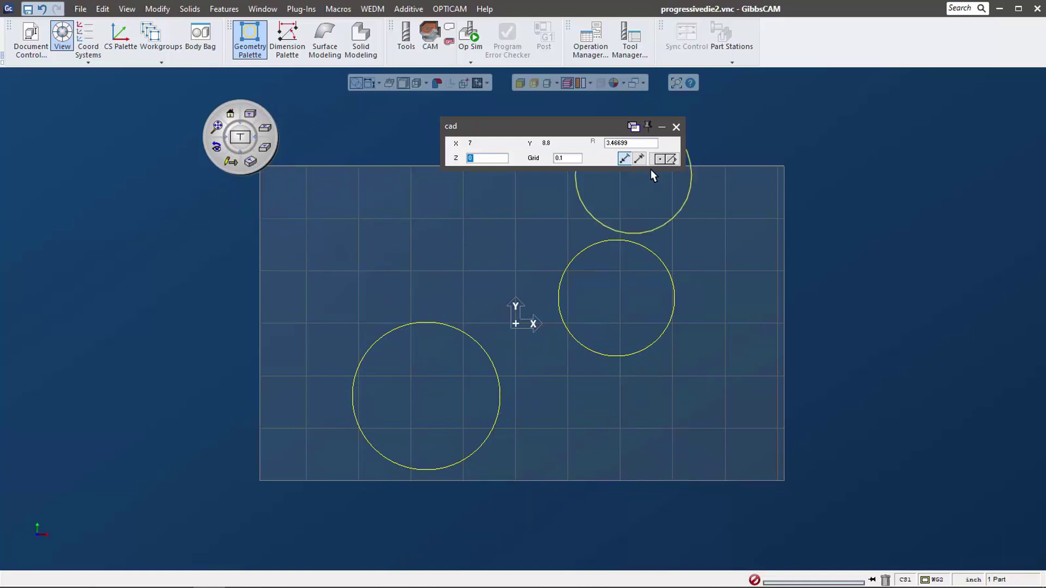
Draw a rectangle over the upper-left grid area with 0.1 grid snapping.
left_click(665, 159)
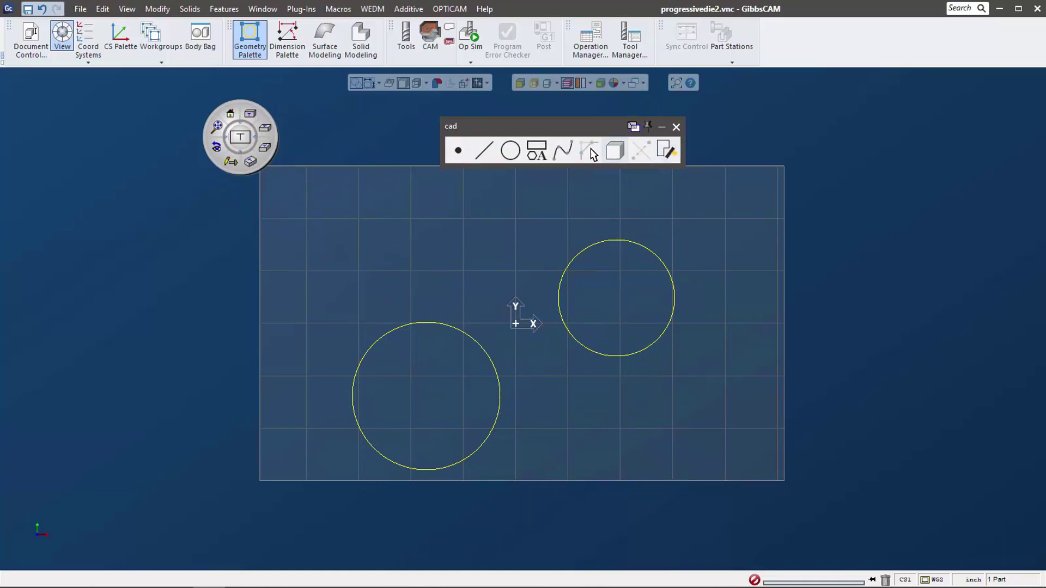
left_click(535, 151)
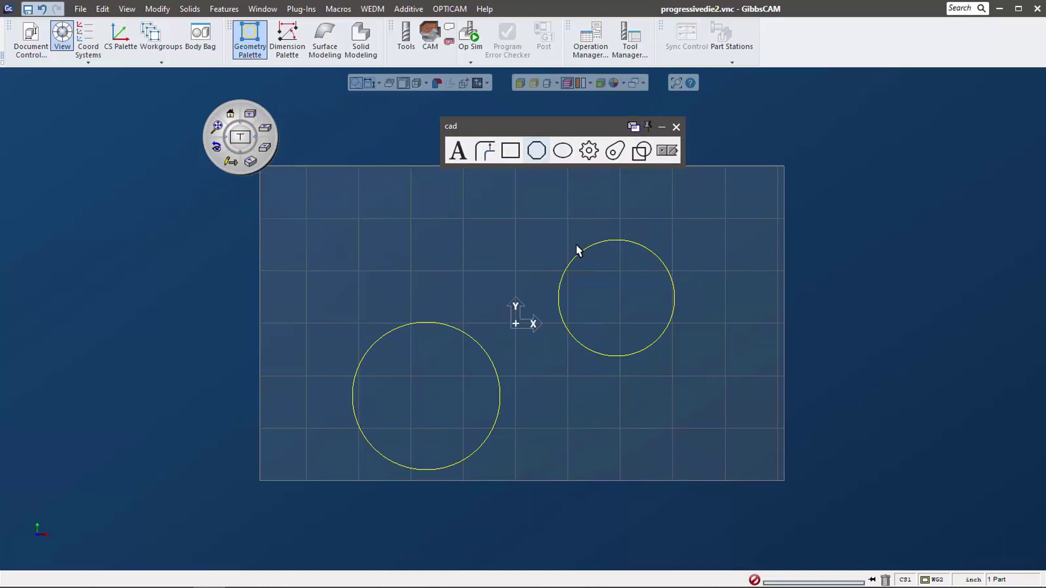
left_click(512, 155)
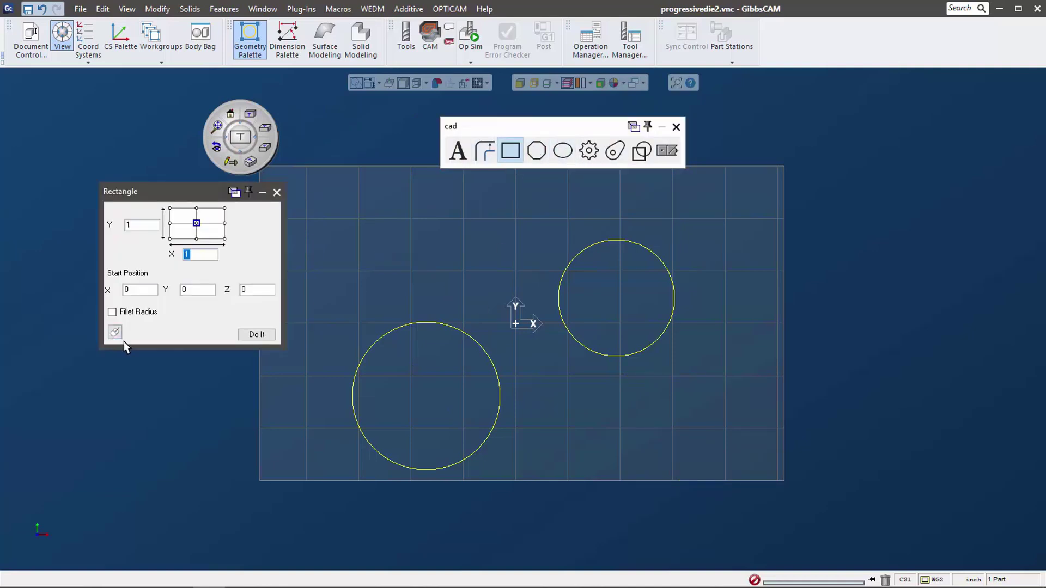
left_click(114, 332)
left_click_drag(363, 209, 501, 287)
left_click(575, 407)
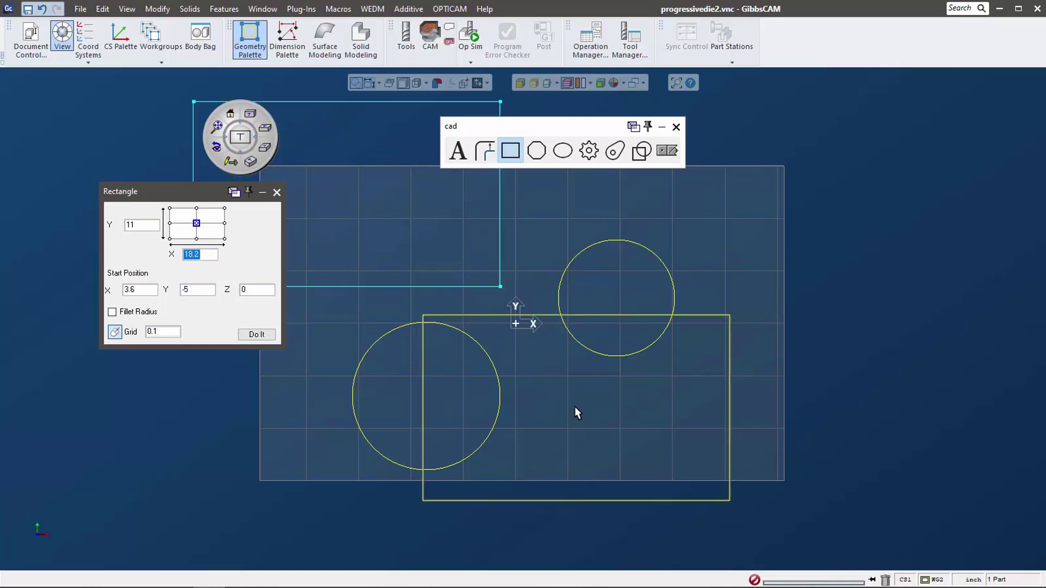
left_click(277, 193)
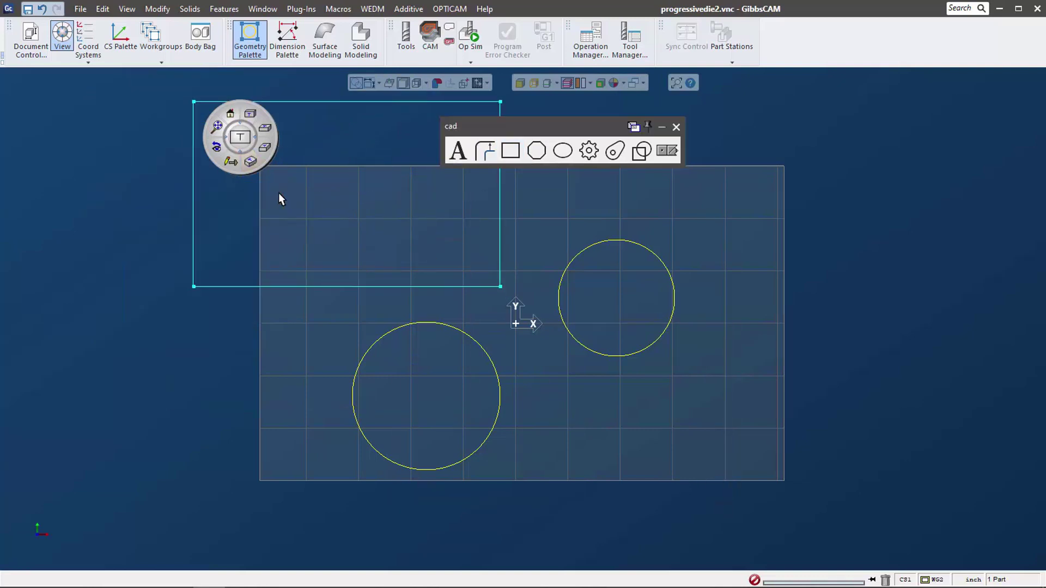
In Geometry Expert, set the lower-left circle's radius to 4.5.
left_click(667, 150)
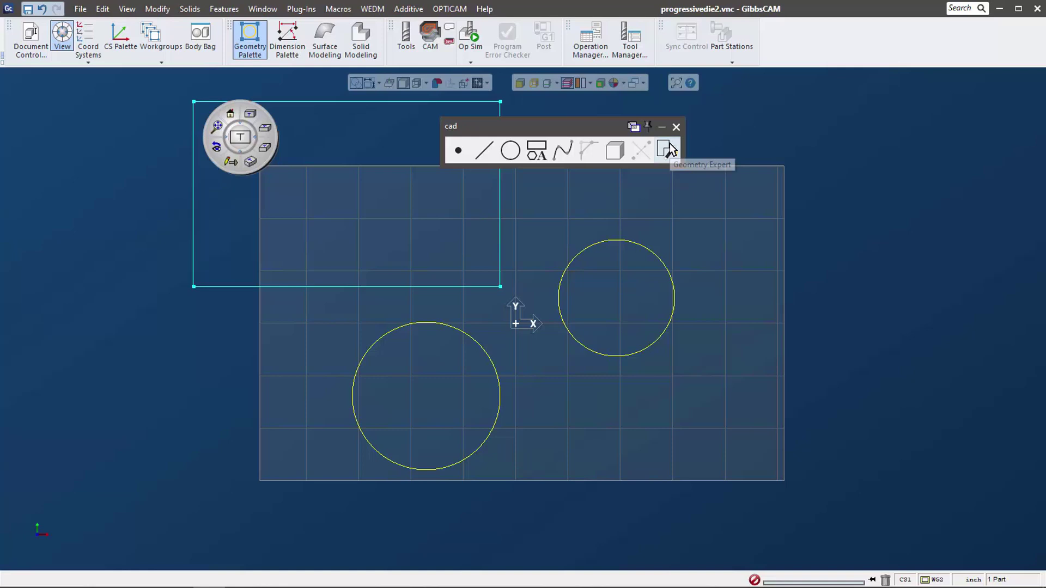
left_click(671, 152)
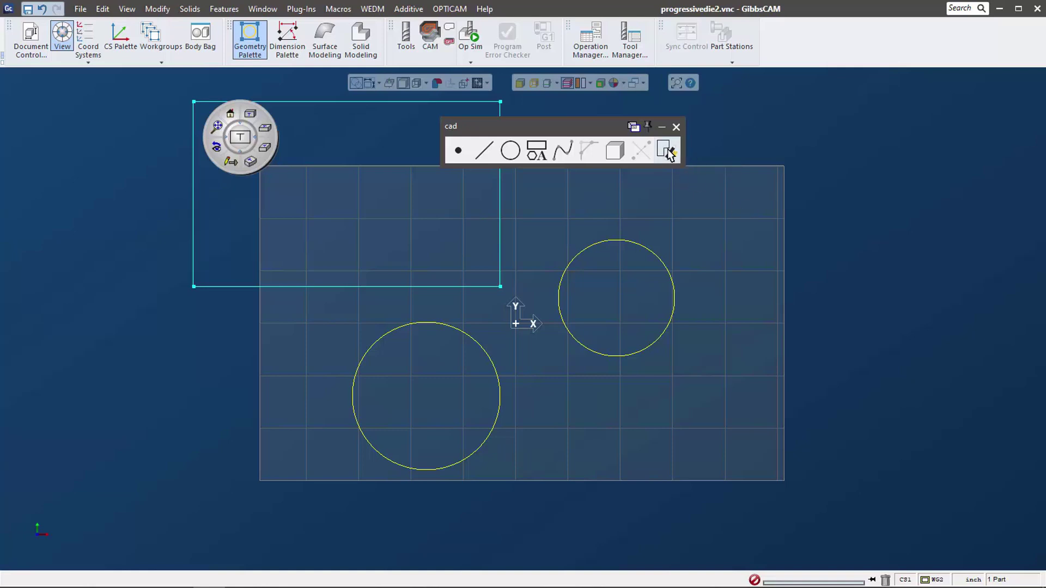
left_click(669, 152)
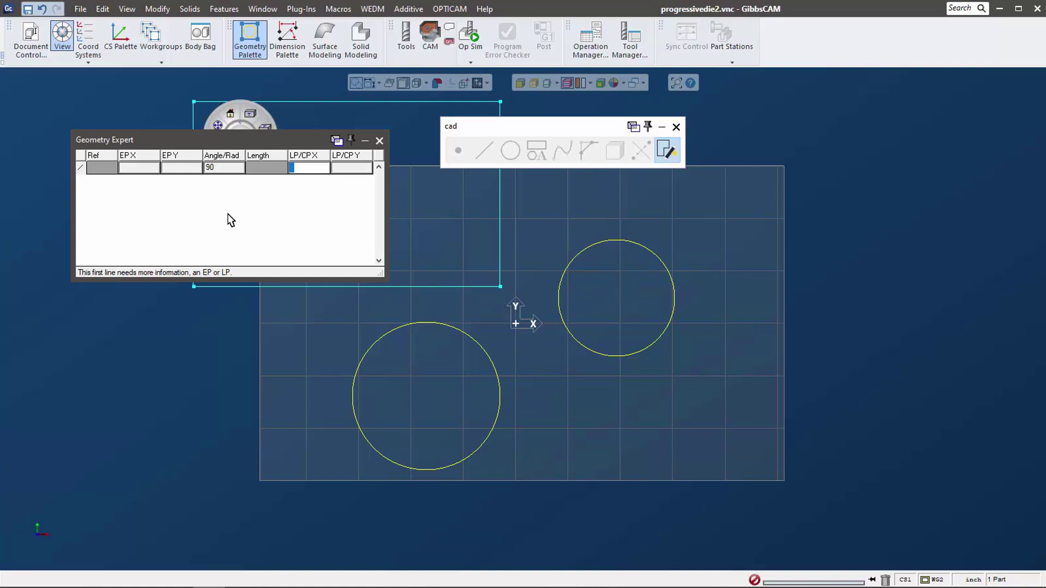
left_click(614, 238)
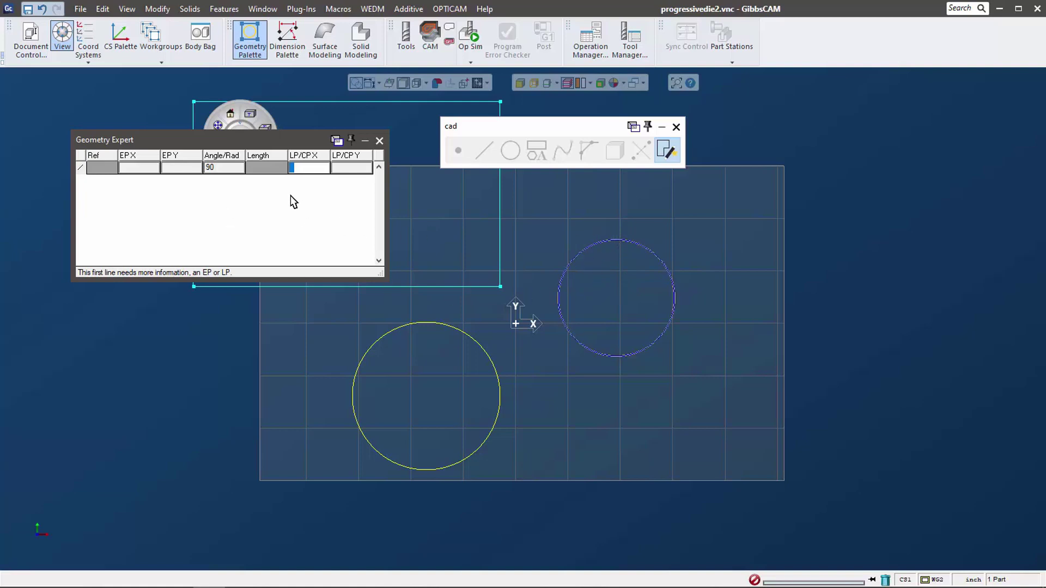
left_click(585, 245)
type(".5")
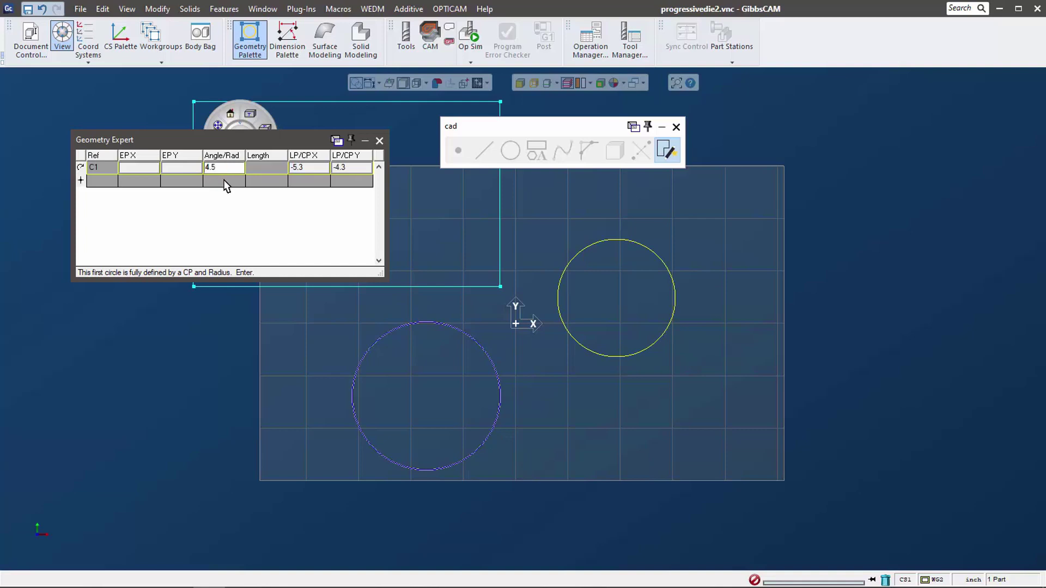
key("Return")
left_click(379, 141)
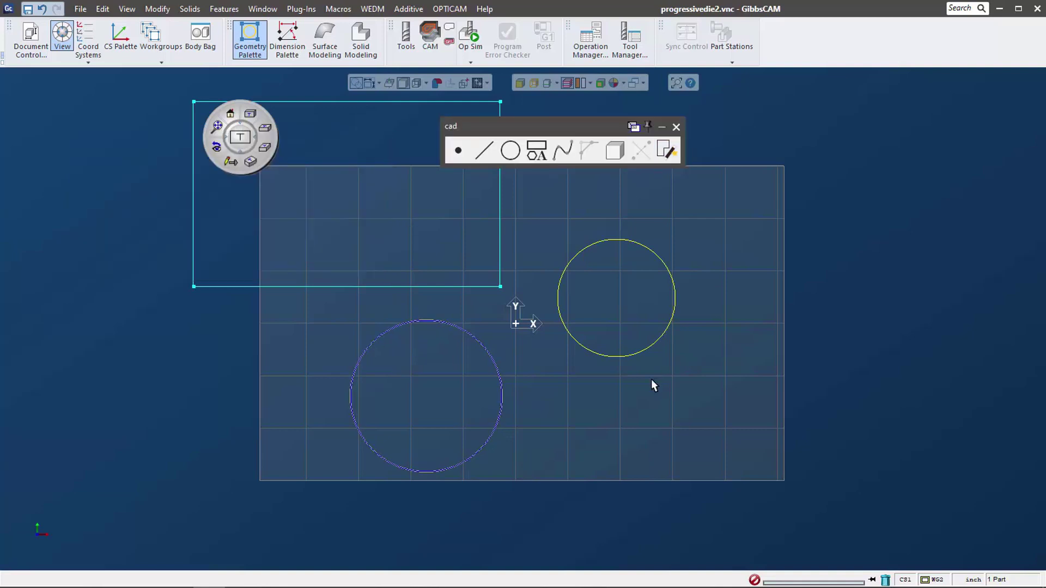